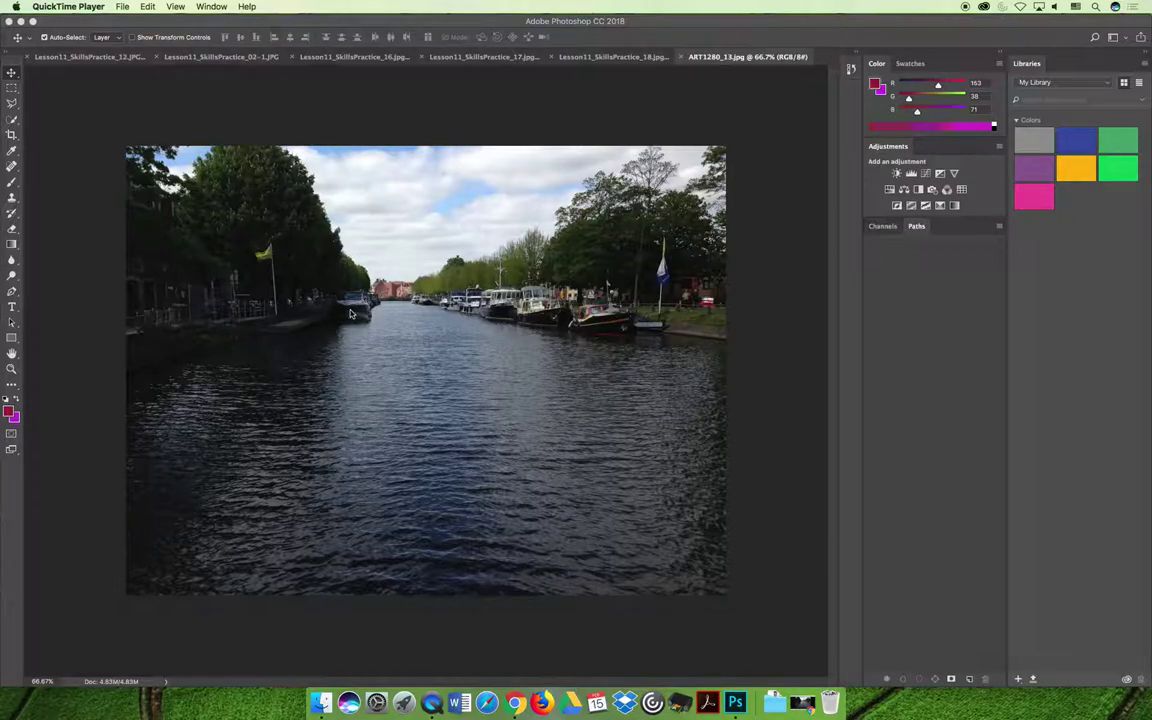
Bring Photoshop in front of QuickTime Player, showing the canal photo ART1280_13.jpg
left_click(209, 6)
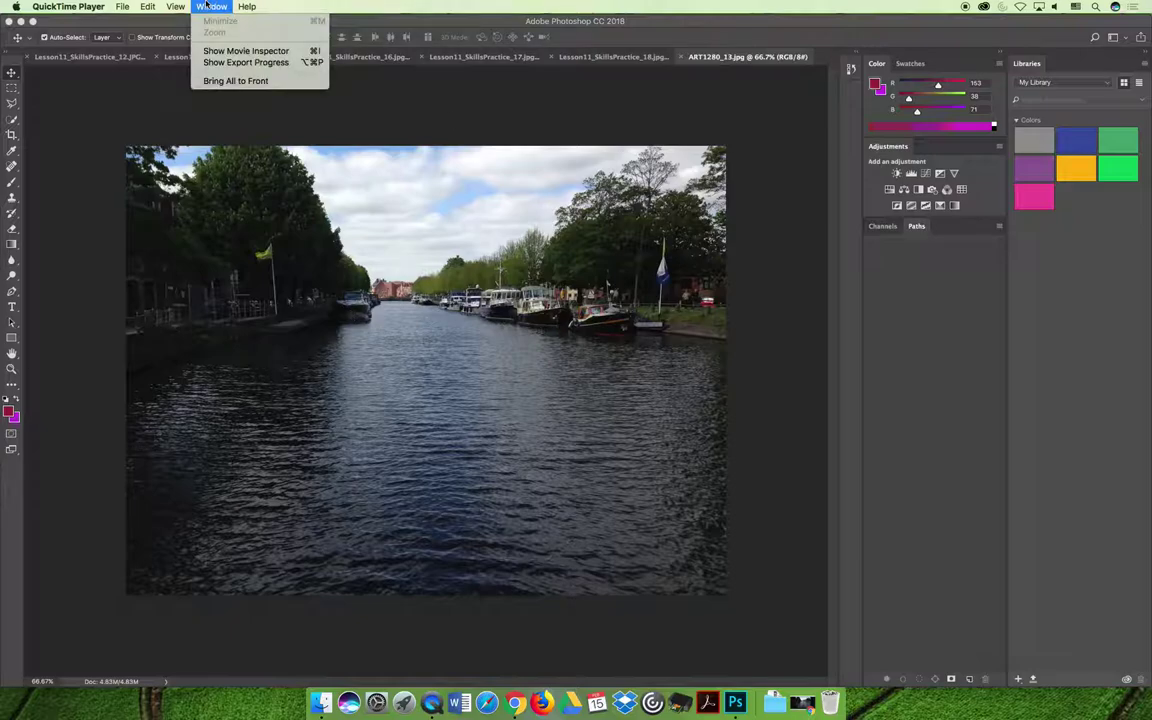
left_click(235, 80)
left_click(260, 103)
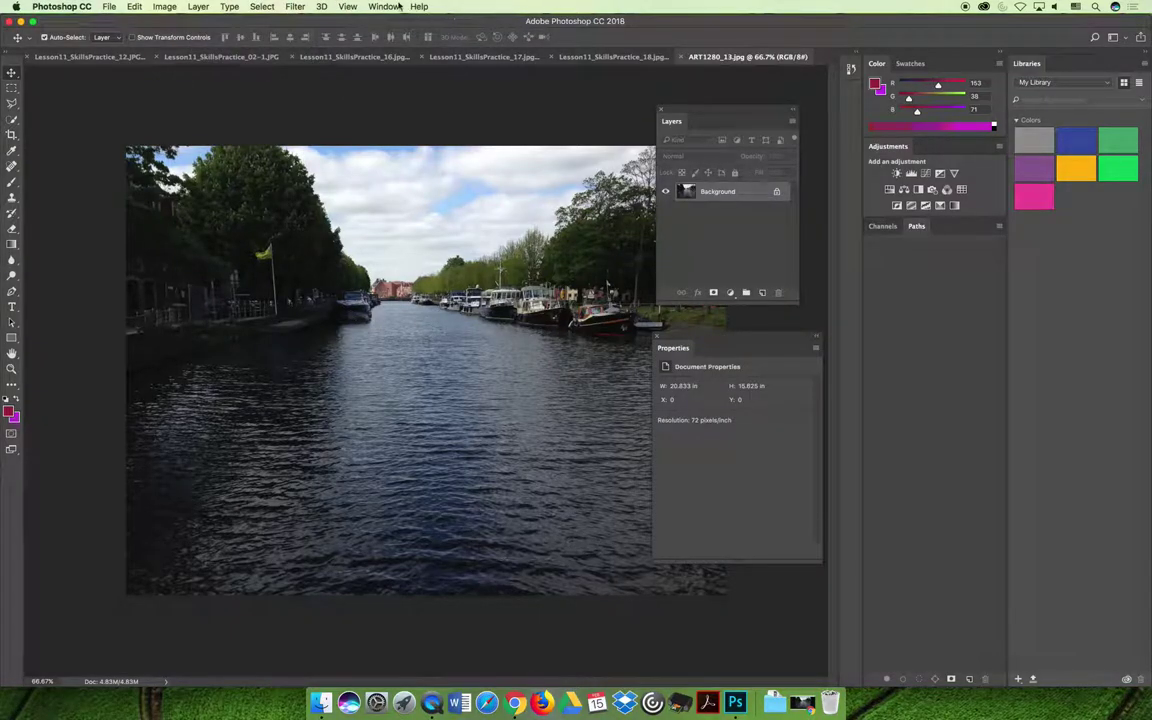
Reset to the Essentials workspace, then float the Layers panel and make it taller
left_click(400, 6)
mouse_move(420, 32)
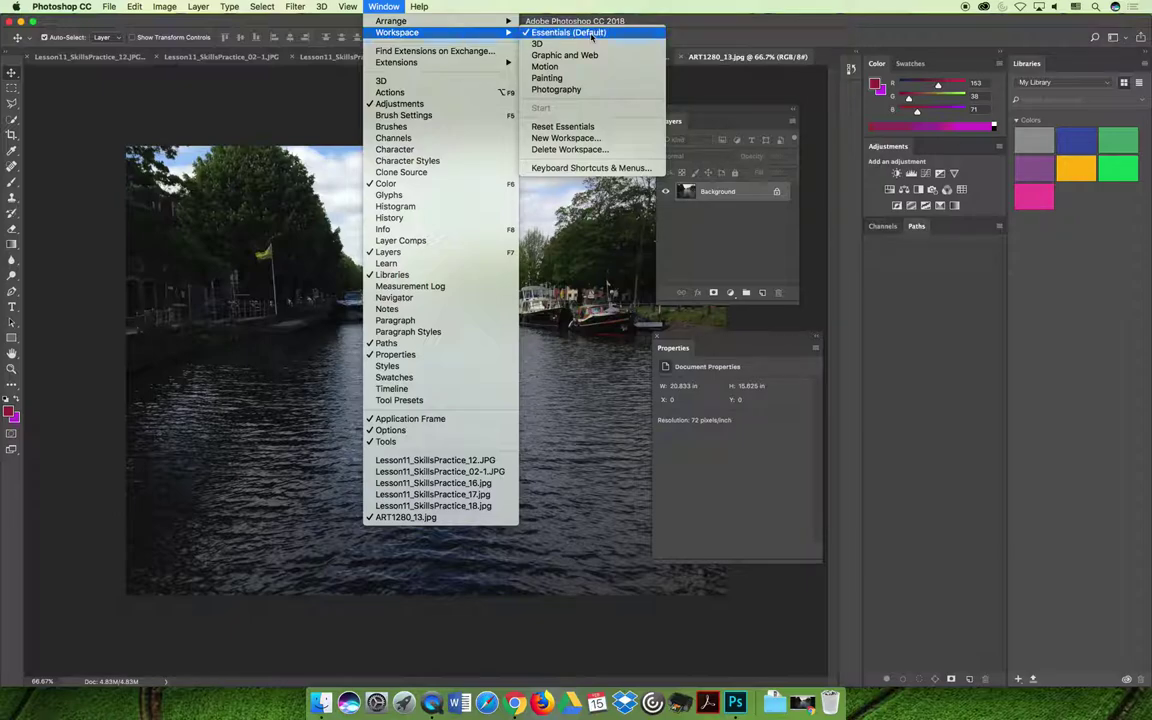
left_click(565, 126)
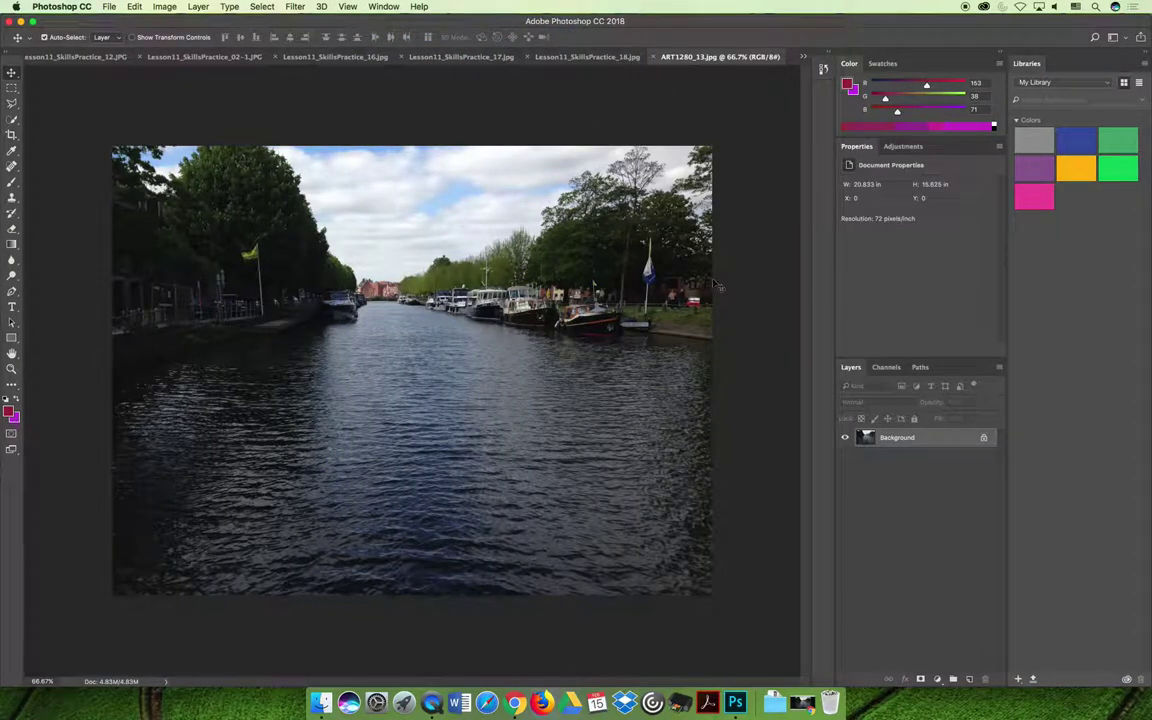
left_click_drag(851, 367, 666, 134)
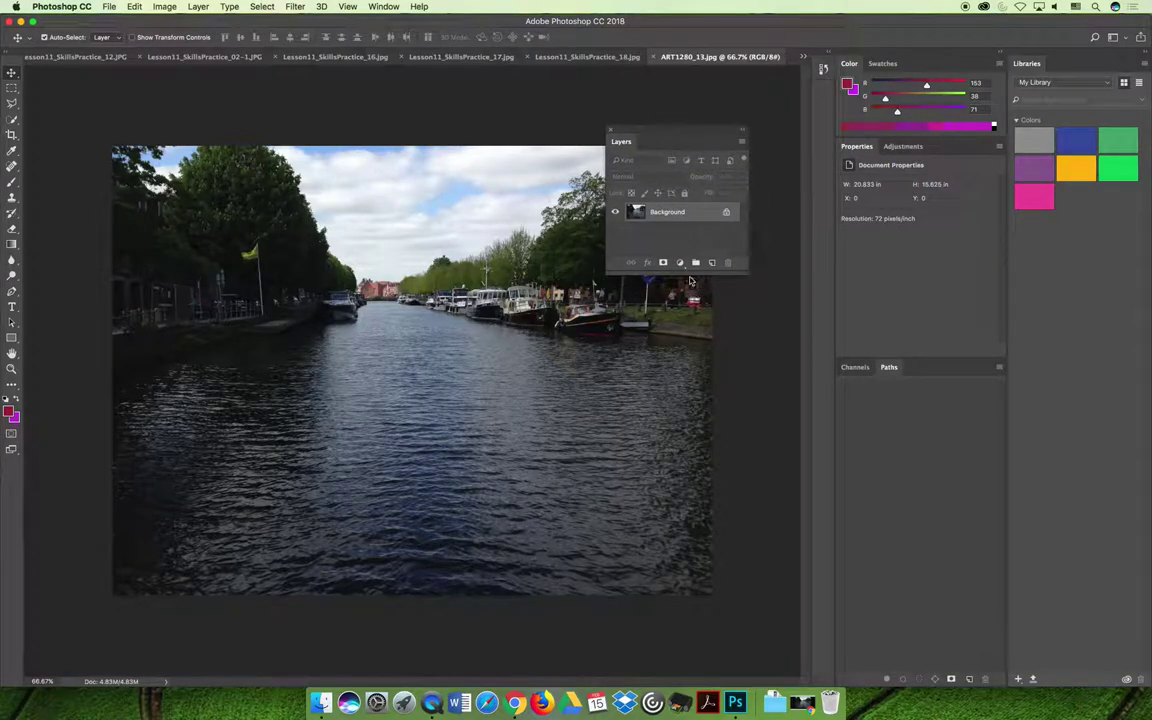
left_click_drag(686, 270, 686, 343)
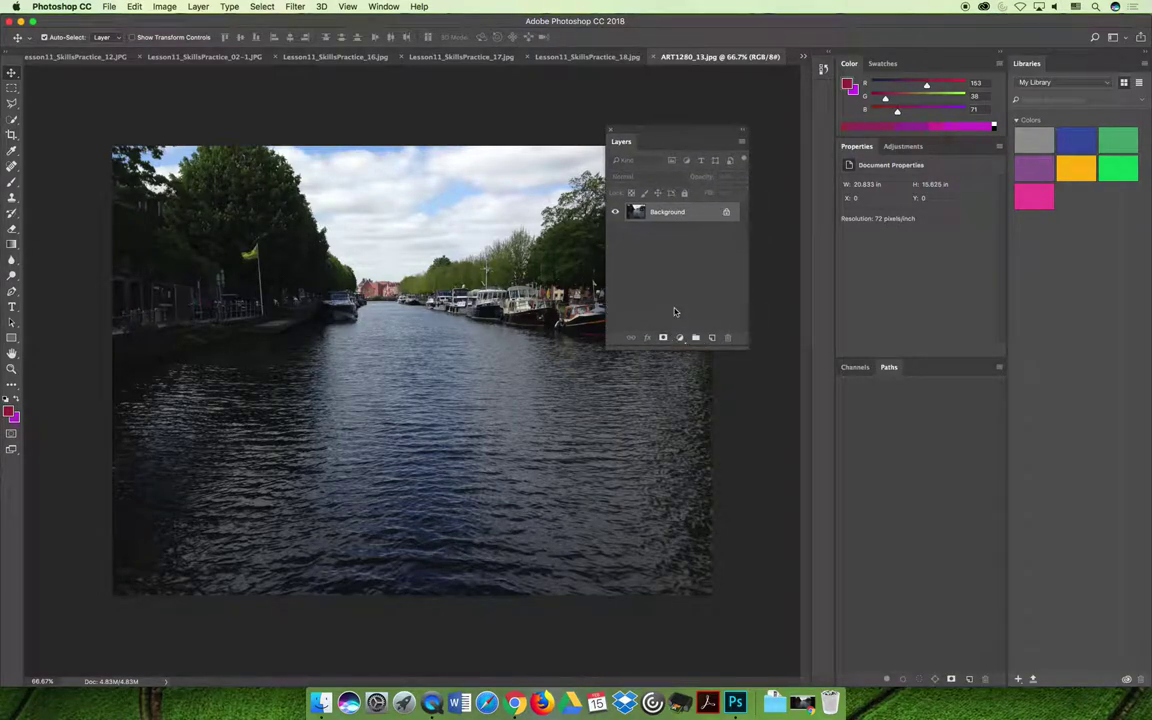
Convert the Background layer into an editable layer named Layer 0
double_click(656, 215)
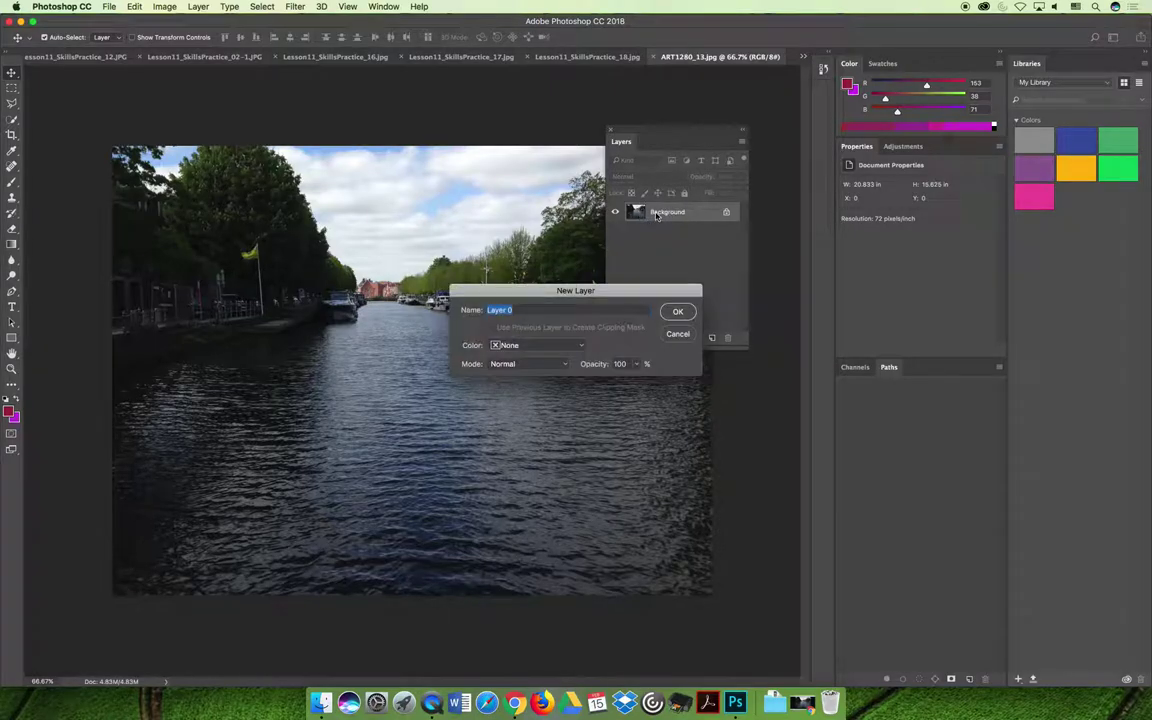
left_click(682, 310)
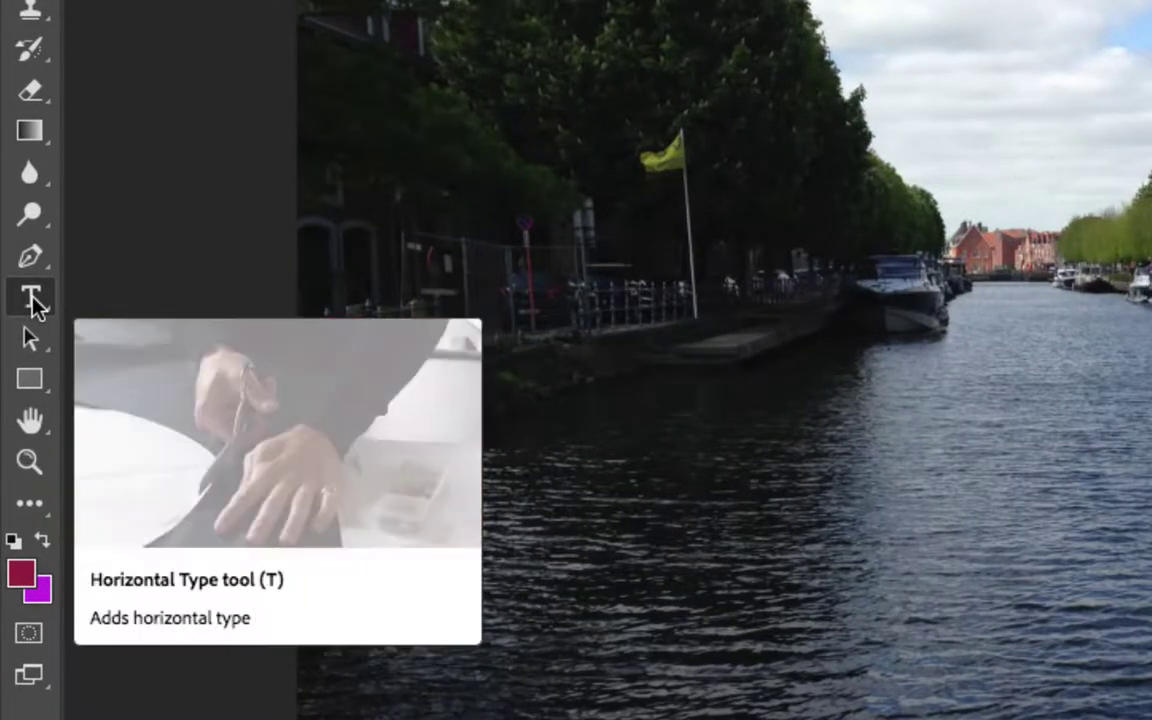
Create a horizontal type layer on the photo and select all its text
left_click(31, 299)
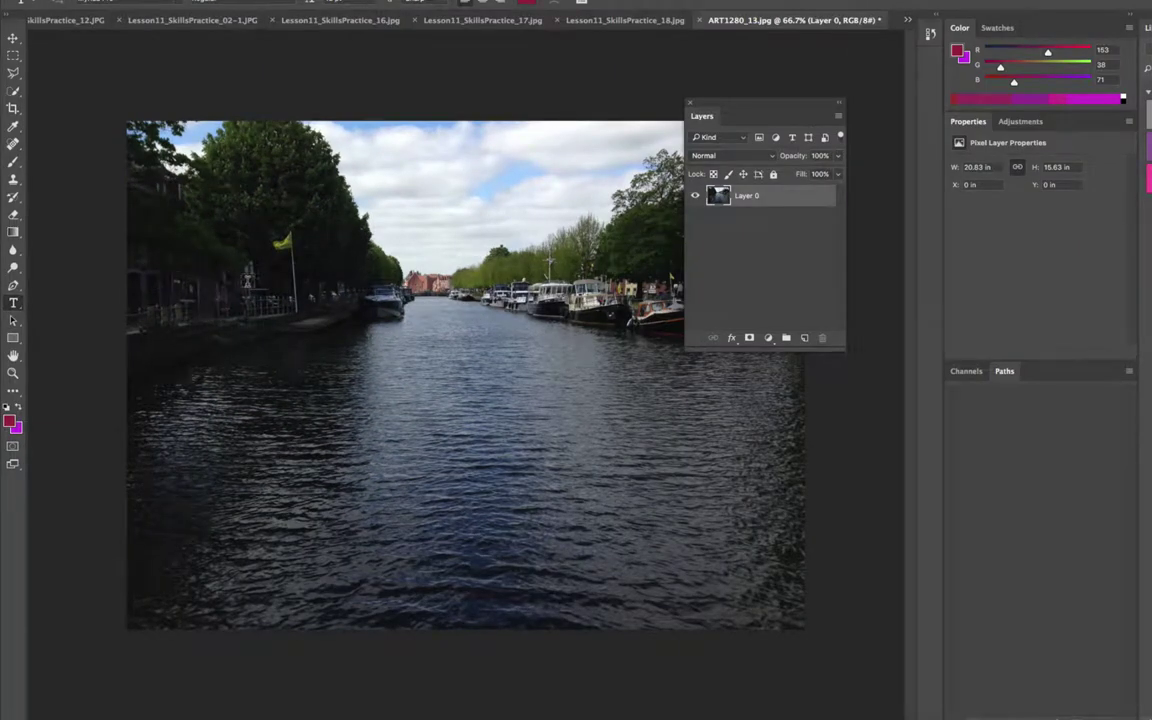
left_click(240, 280)
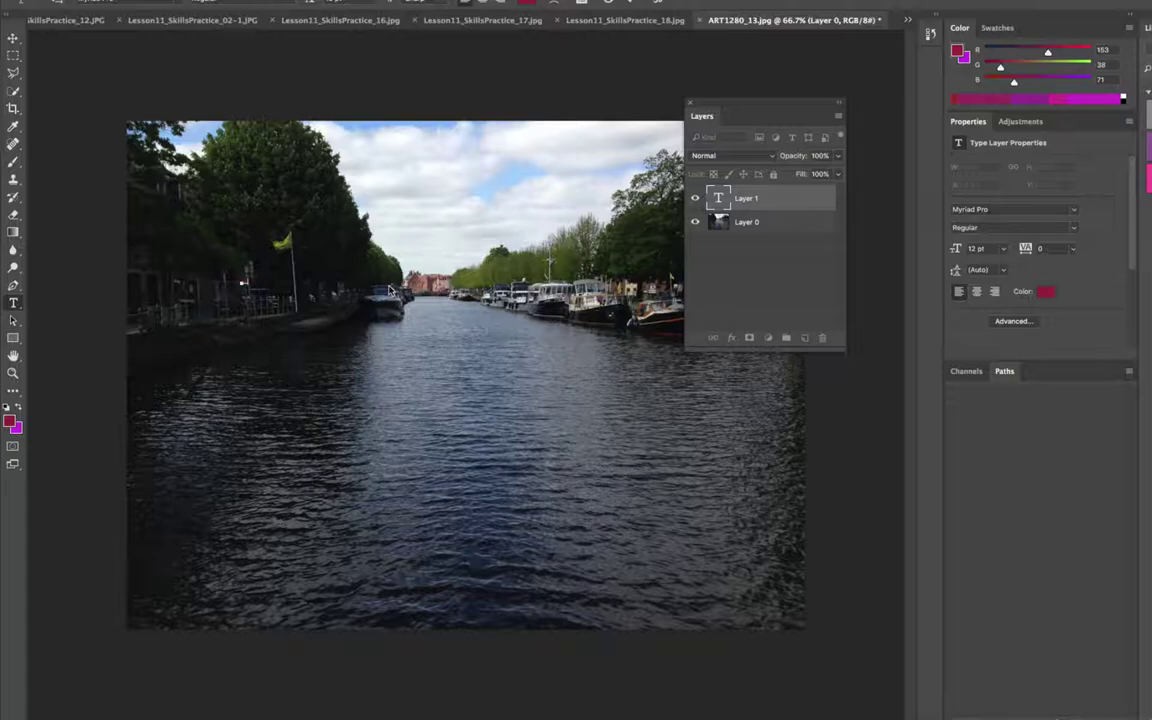
key("ctrl+a")
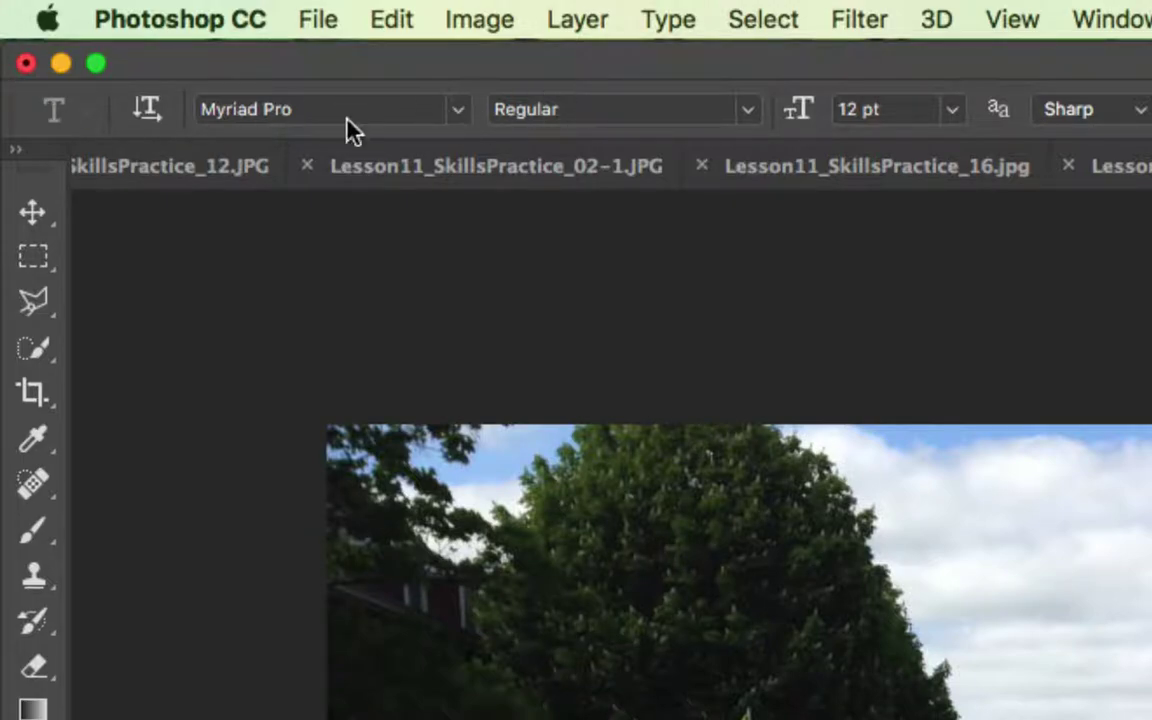
Set the selected text to the Ancient font, Medium style, at 72 pt
left_click(460, 110)
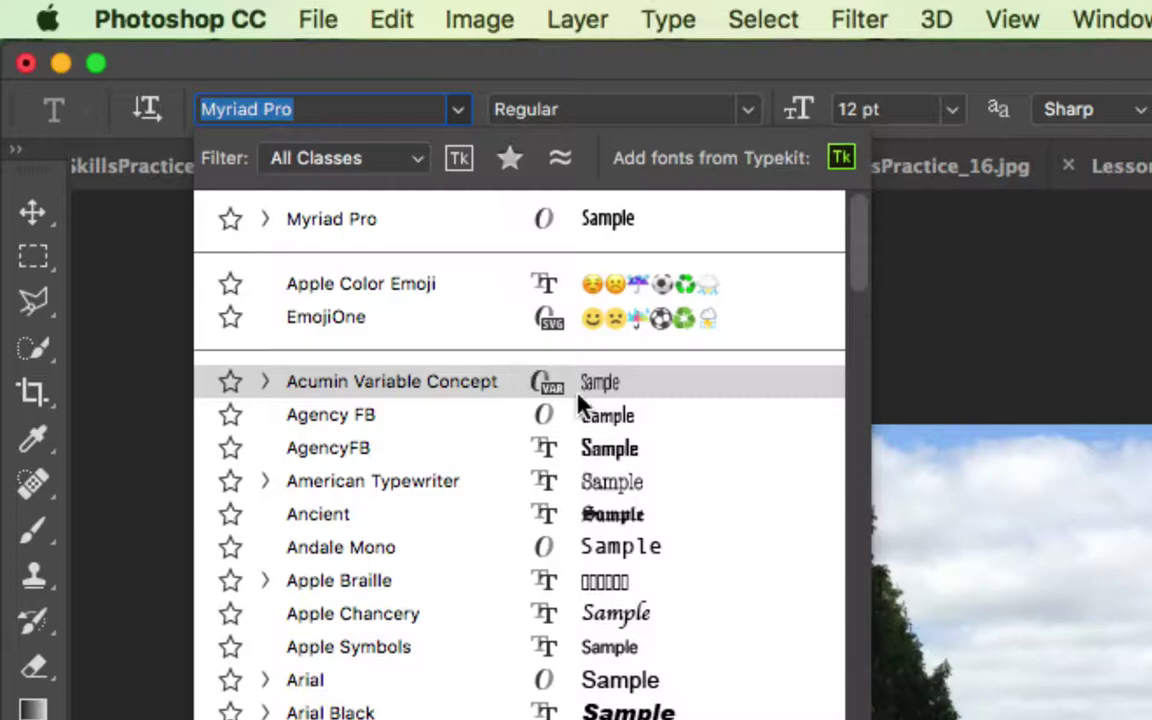
scroll(692, 502, "down", 1)
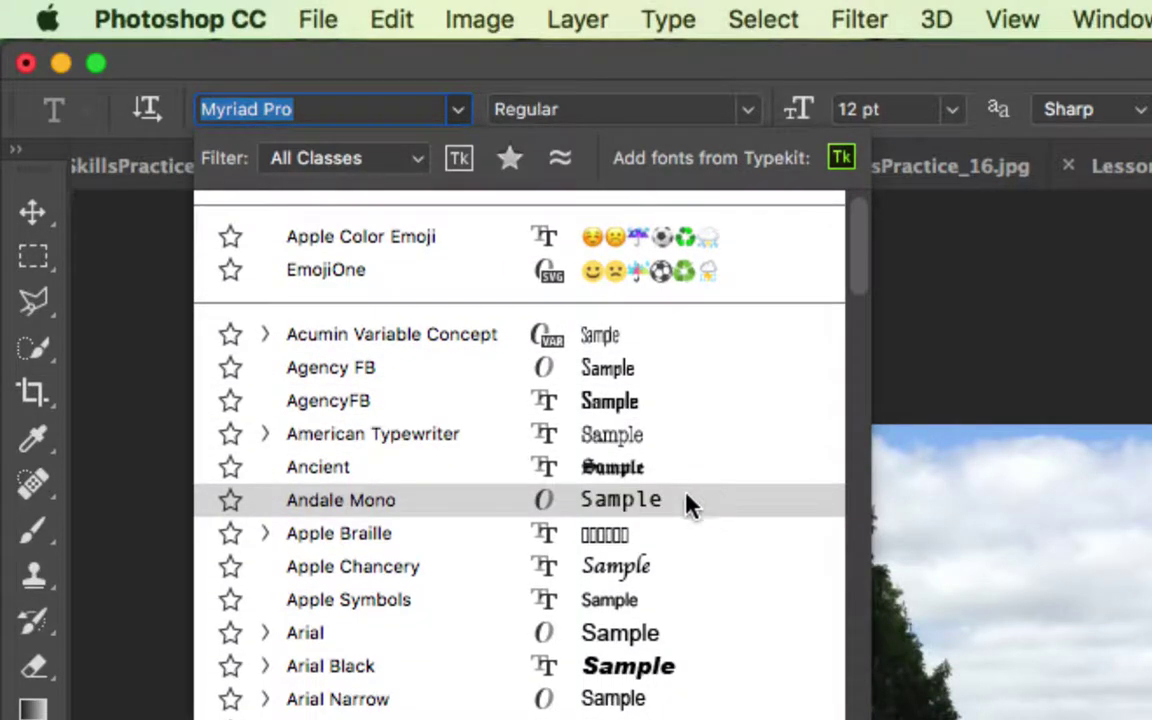
left_click(632, 466)
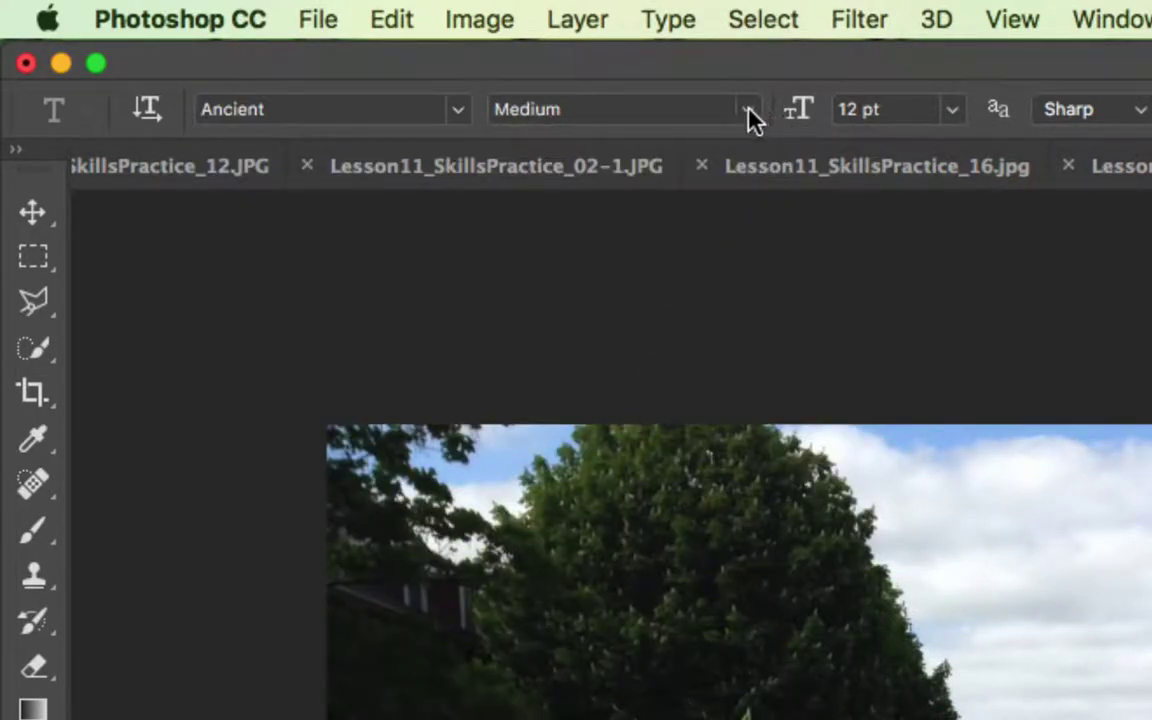
left_click(954, 111)
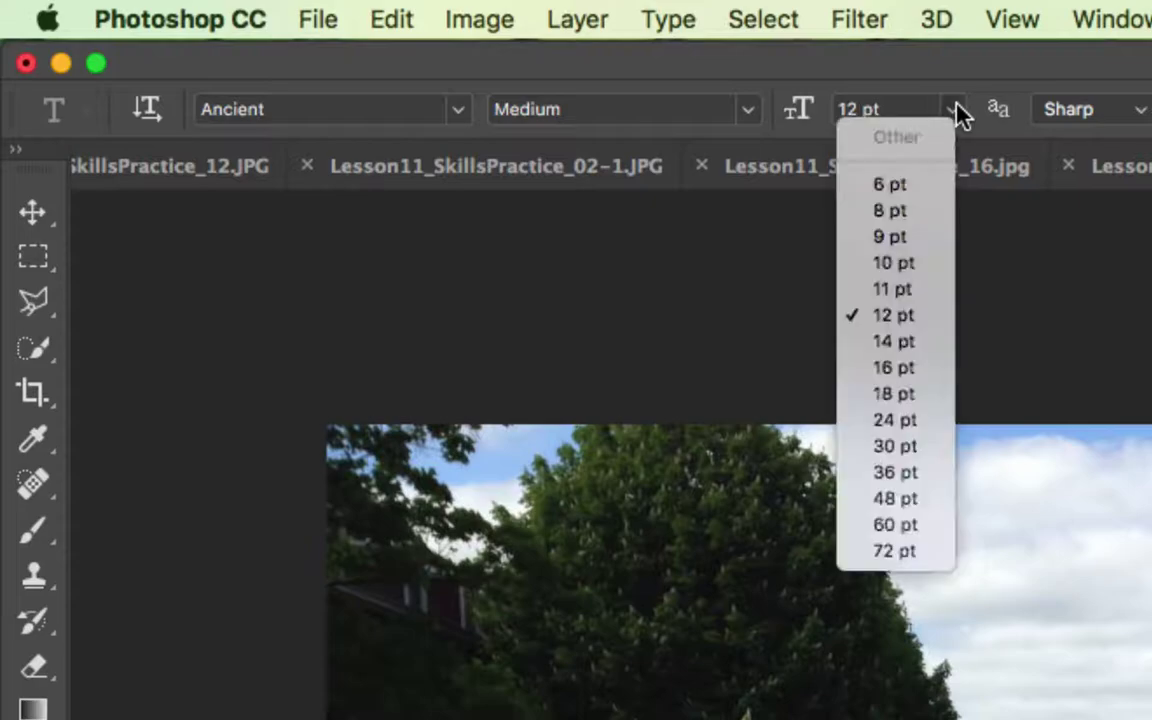
left_click(910, 551)
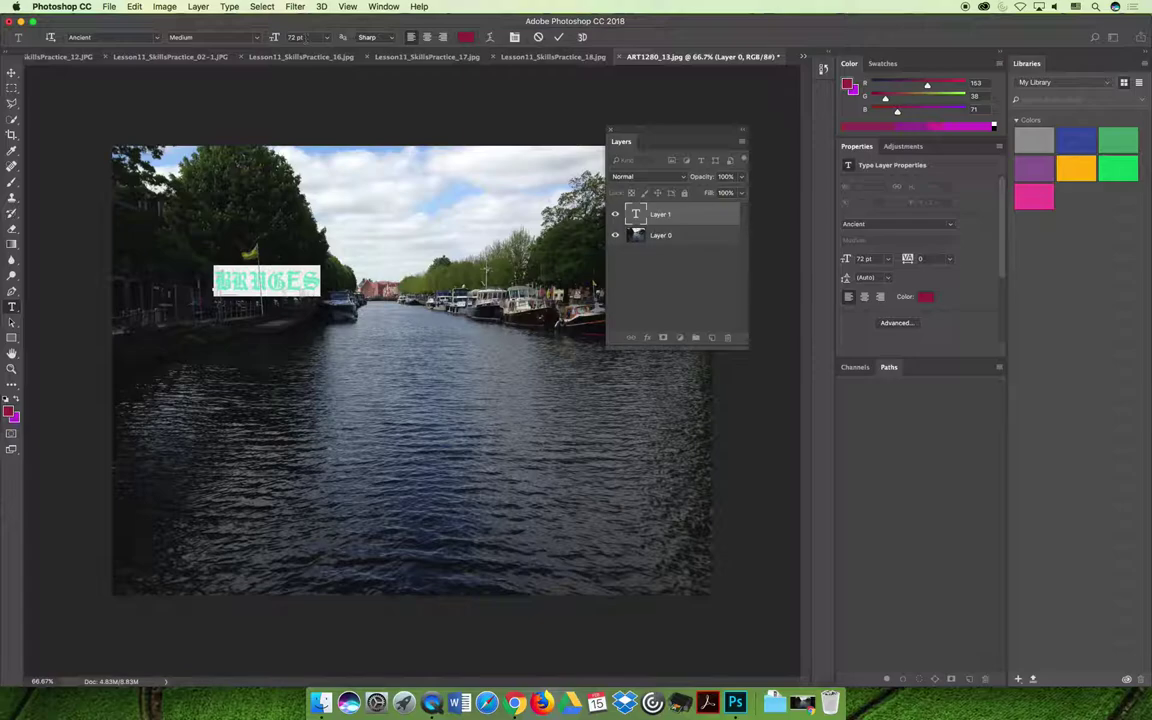
Set the text size to 250 pt
left_click(330, 41)
type("1")
key("Tab")
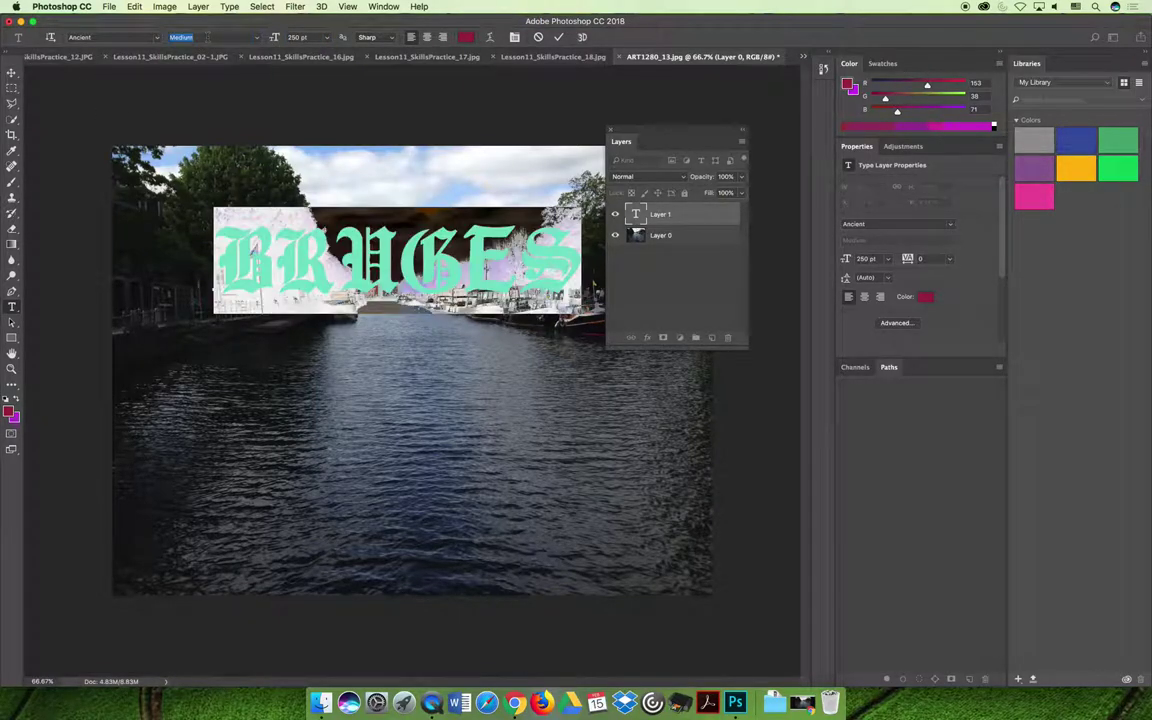
key("Return")
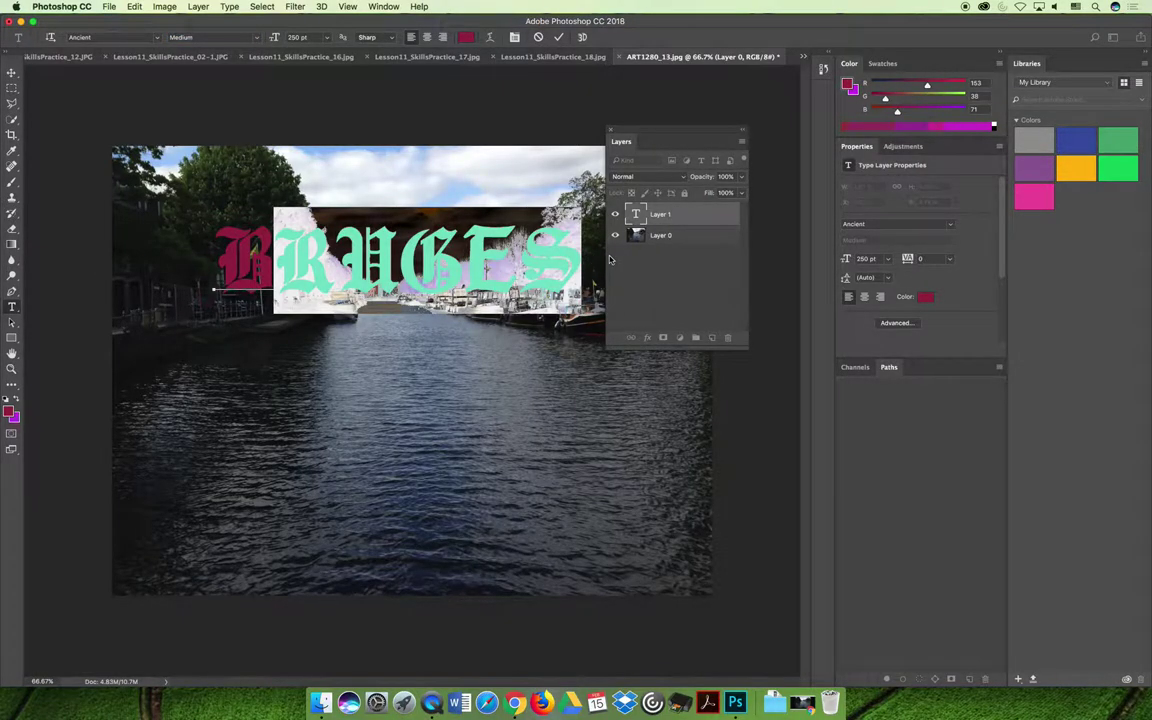
Retype the text as 'Bruges', commit it, and move it onto the water at lower right
type("Bruges")
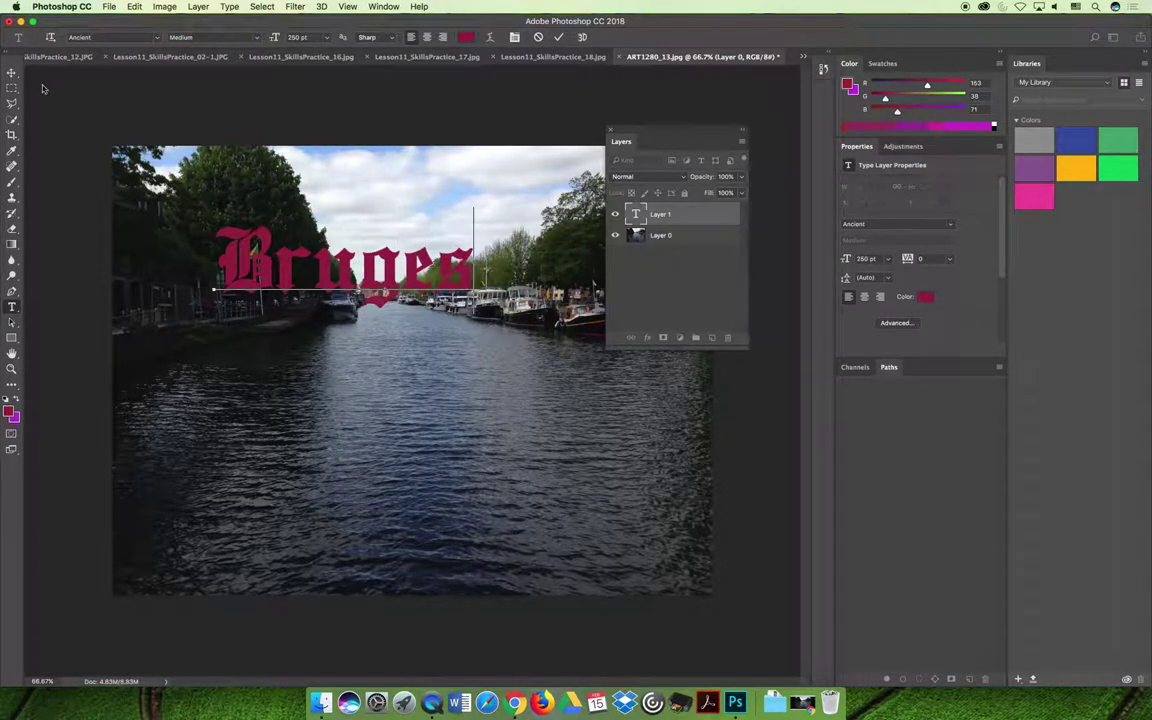
left_click(12, 73)
left_click_drag(389, 288, 573, 500)
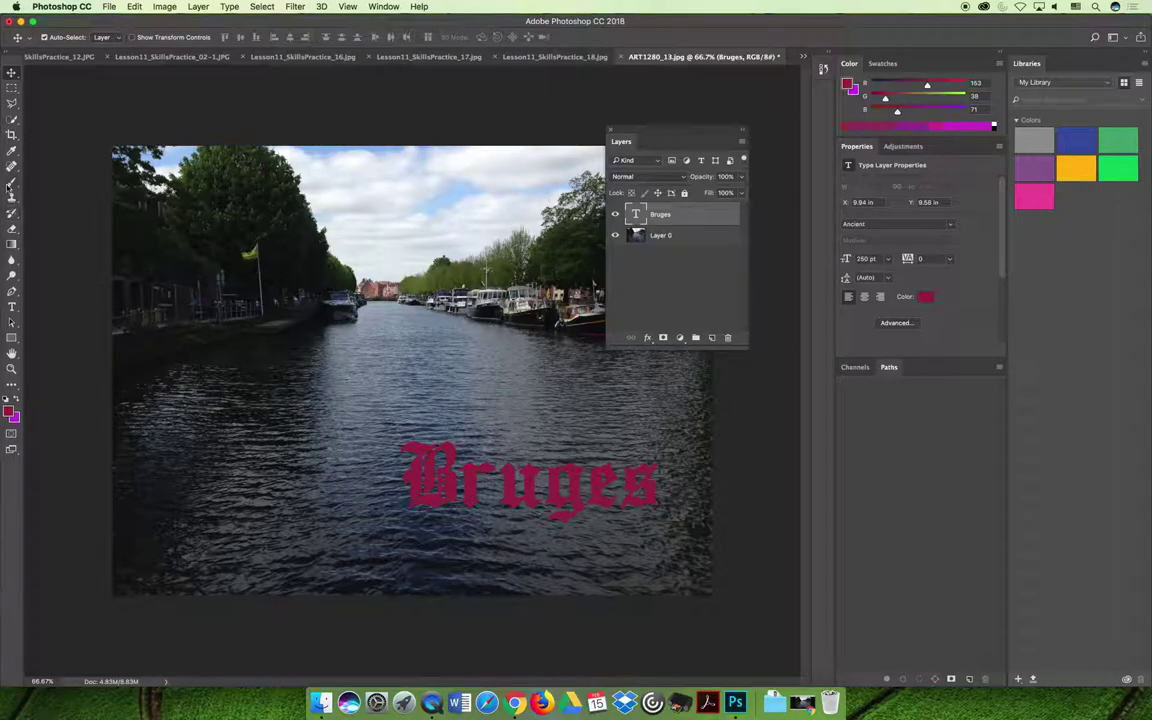
Colour the whole Bruges text hex 7377A6 and commit the change
left_click(12, 306)
left_click(500, 478)
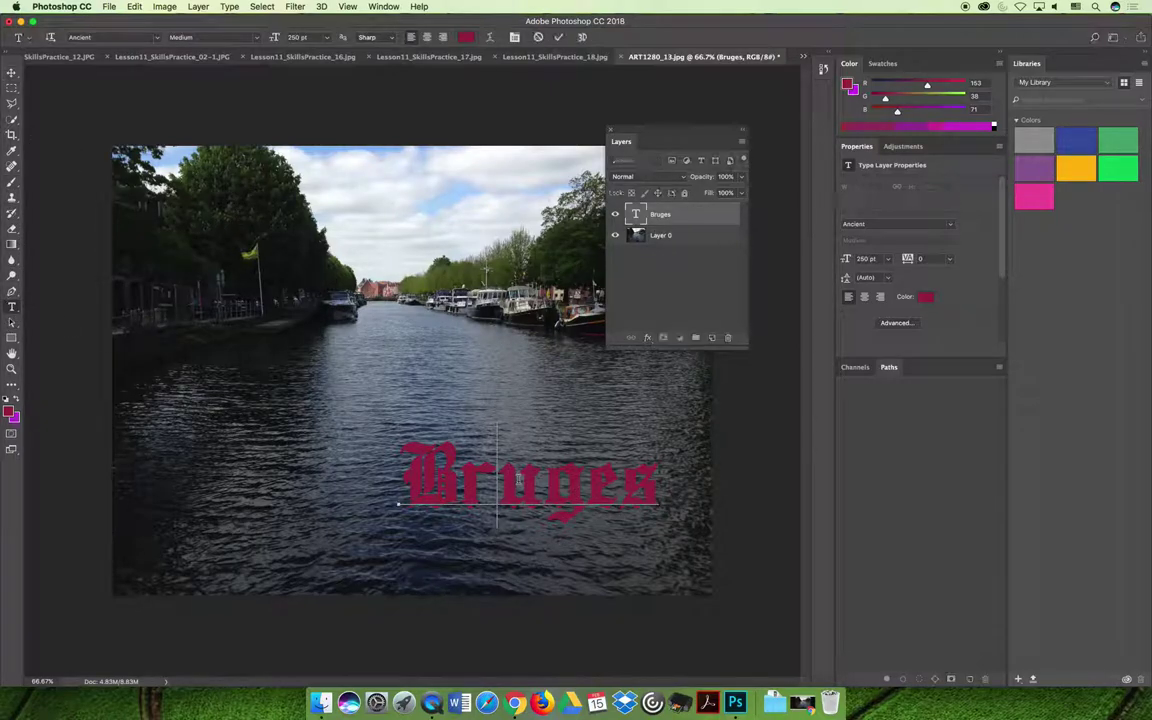
left_click_drag(370, 422, 720, 476)
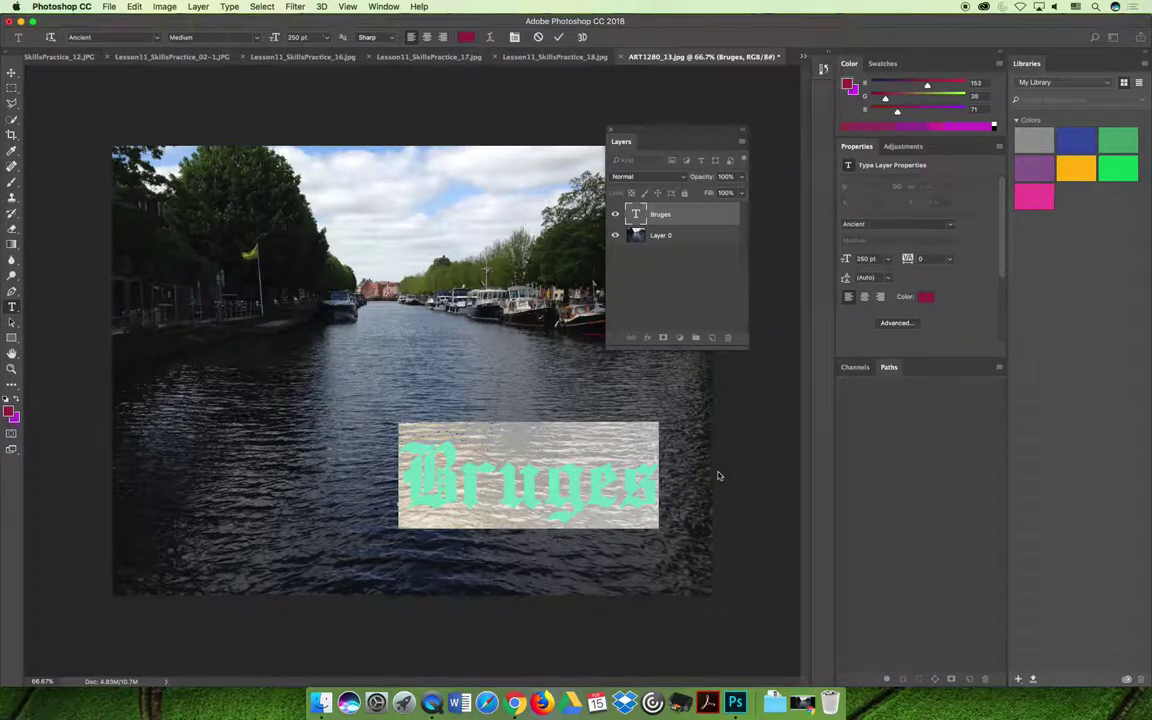
left_click(11, 411)
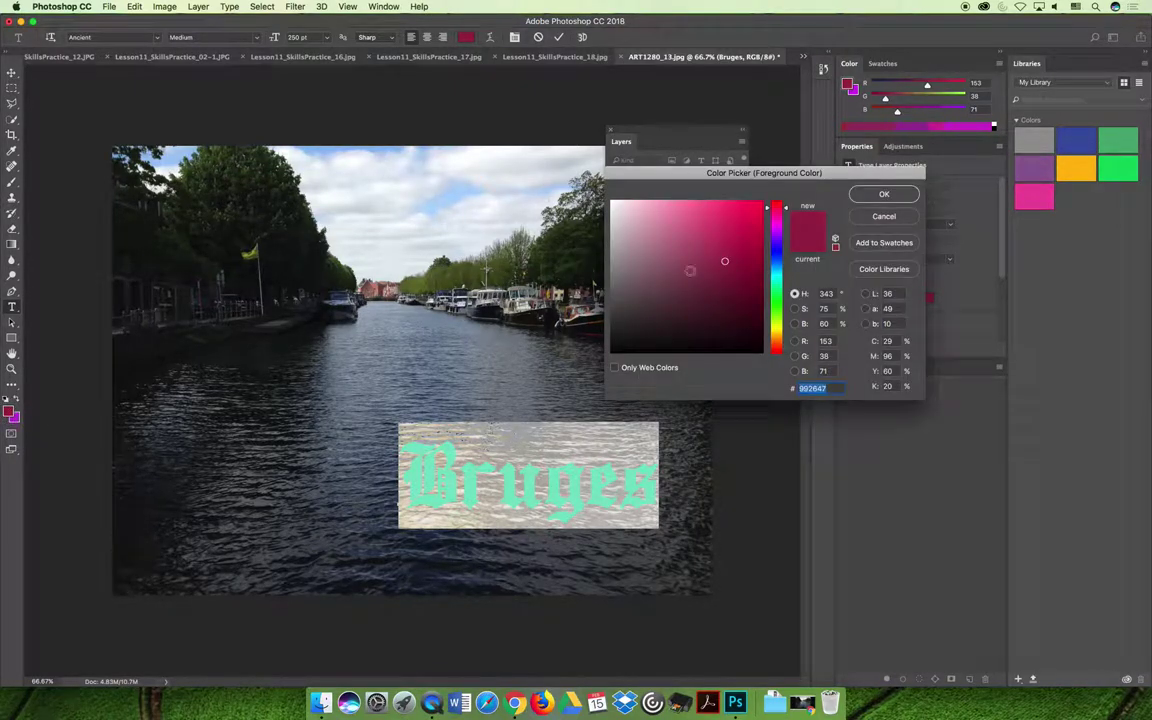
type("7377a6")
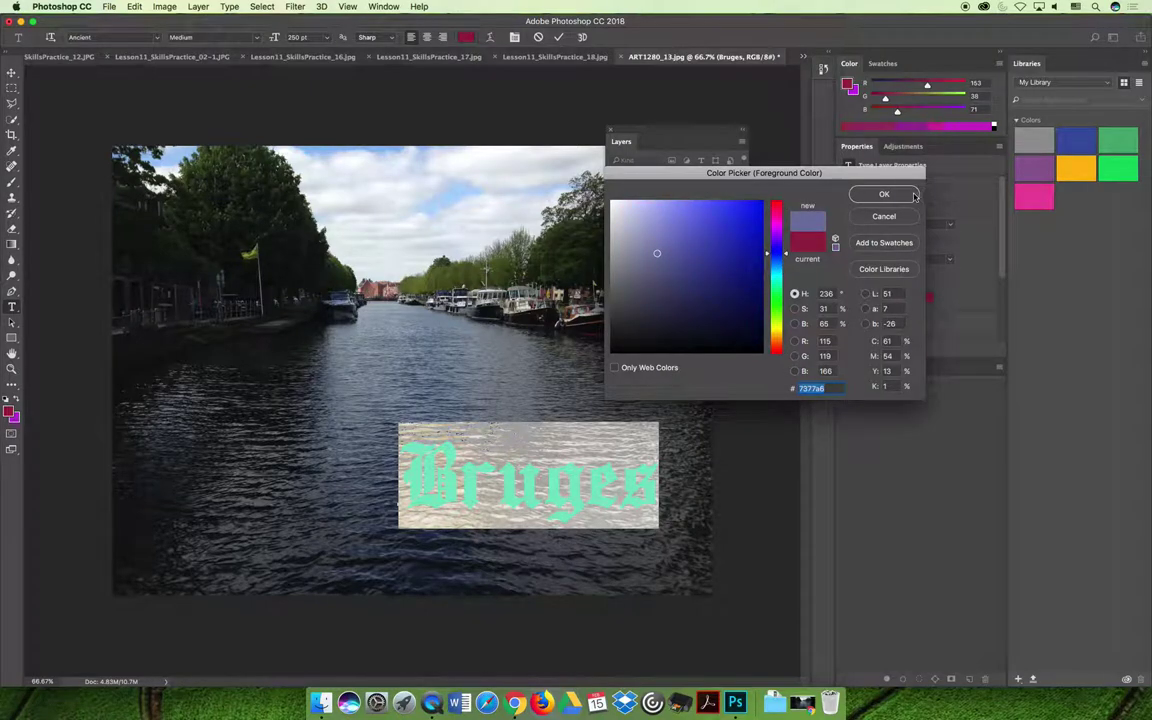
left_click(884, 193)
left_click(11, 73)
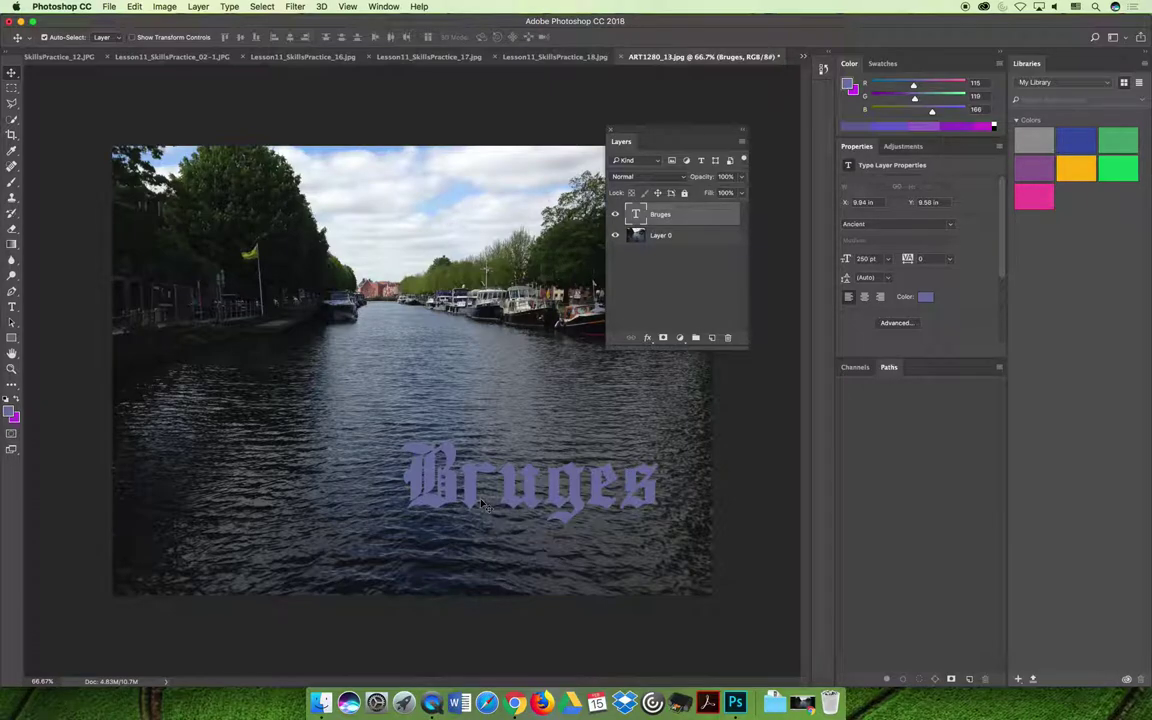
Recolour the Bruges text brighter blue (R 73, G 153, B 247), then select Layer 0
left_click(12, 307)
left_click_drag(405, 442, 745, 437)
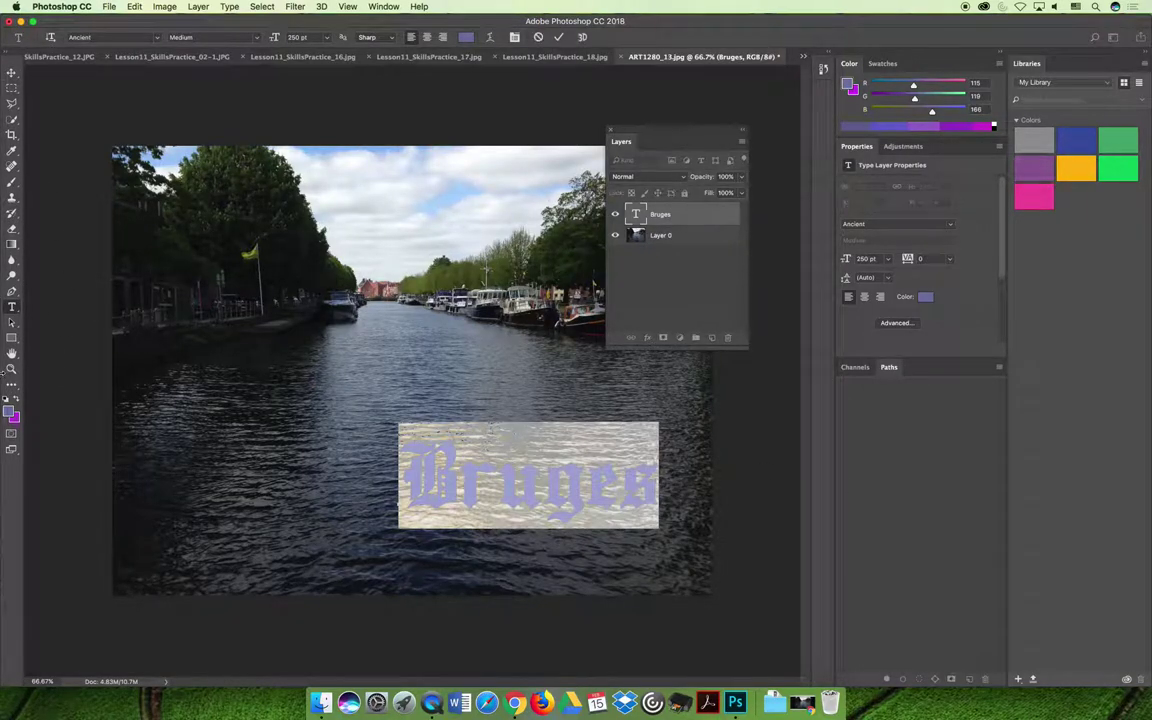
left_click(11, 412)
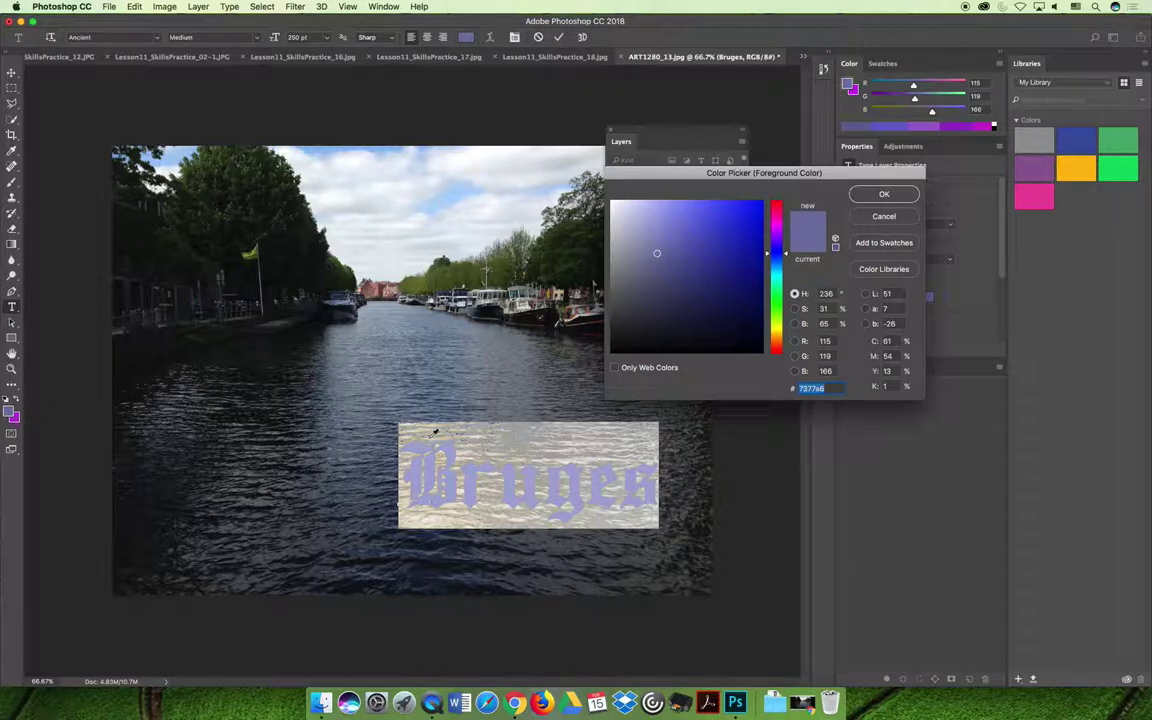
left_click(447, 199)
left_click(717, 205)
key("Return")
left_click(12, 72)
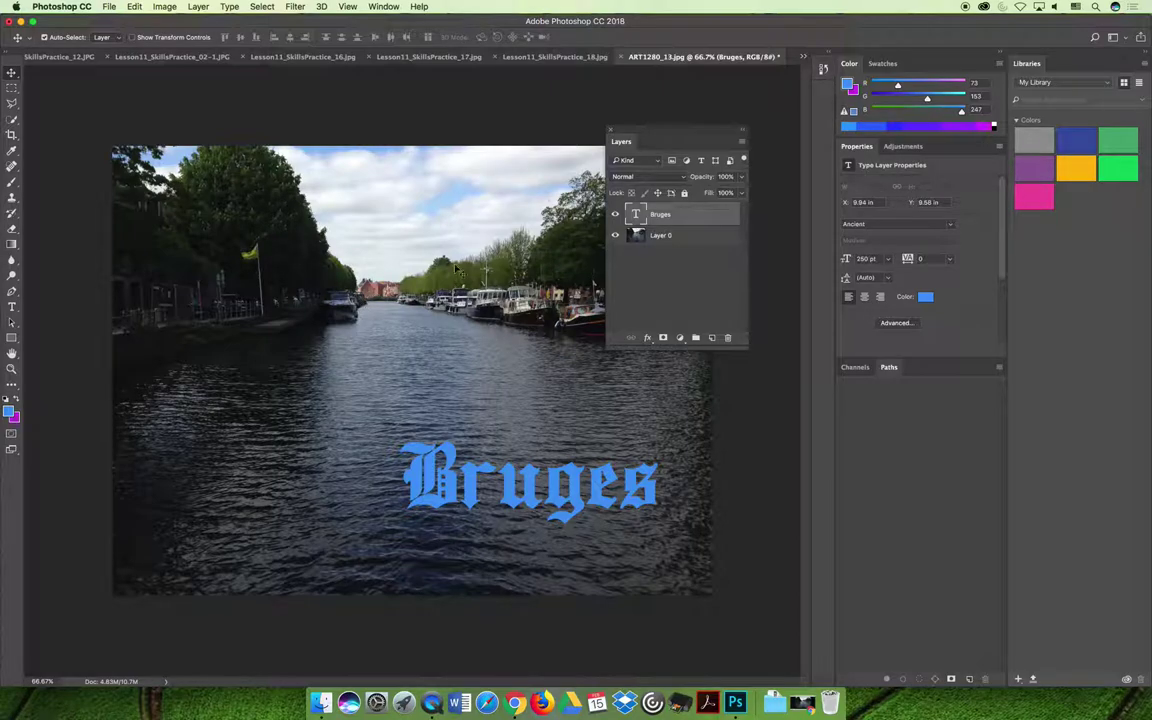
left_click(696, 240)
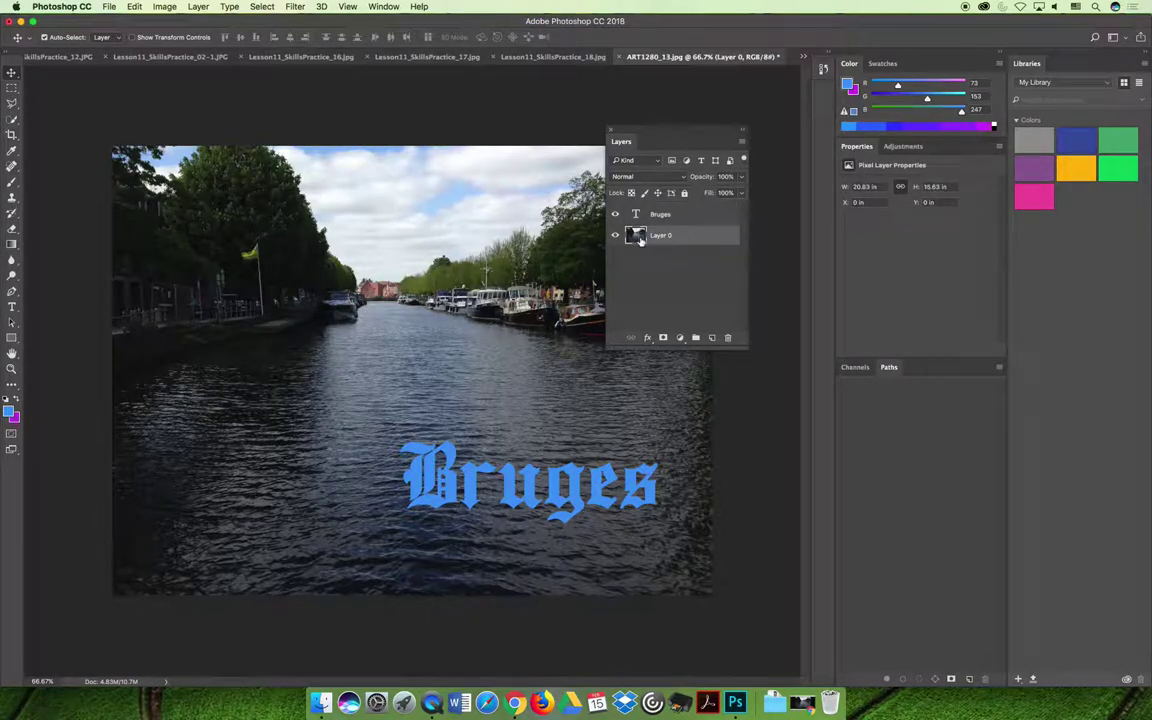
Add a Levels adjustment layer and float its Properties panel beside the photo
left_click(680, 338)
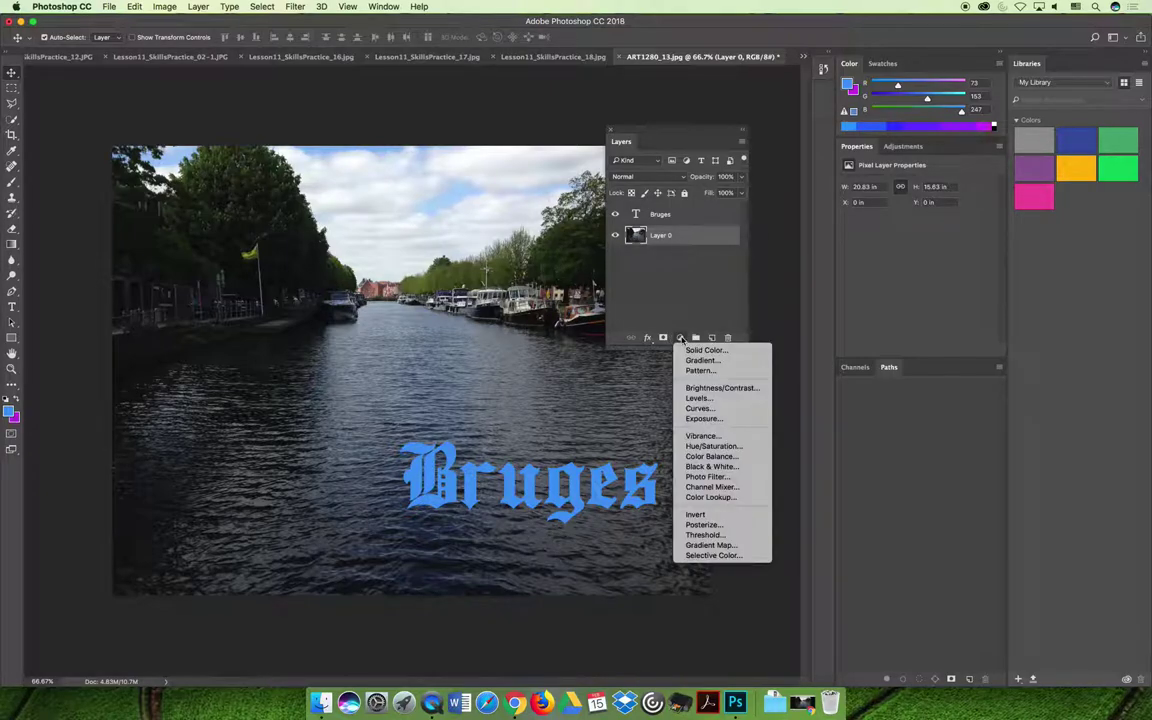
left_click(690, 398)
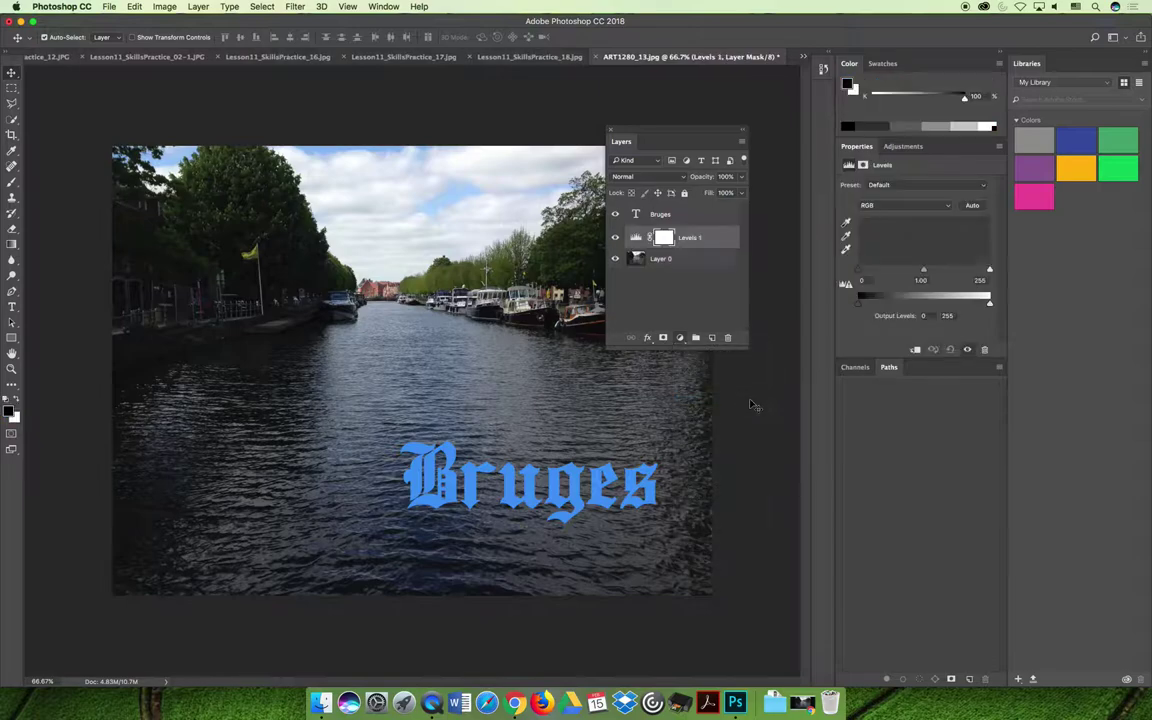
left_click_drag(856, 146, 92, 240)
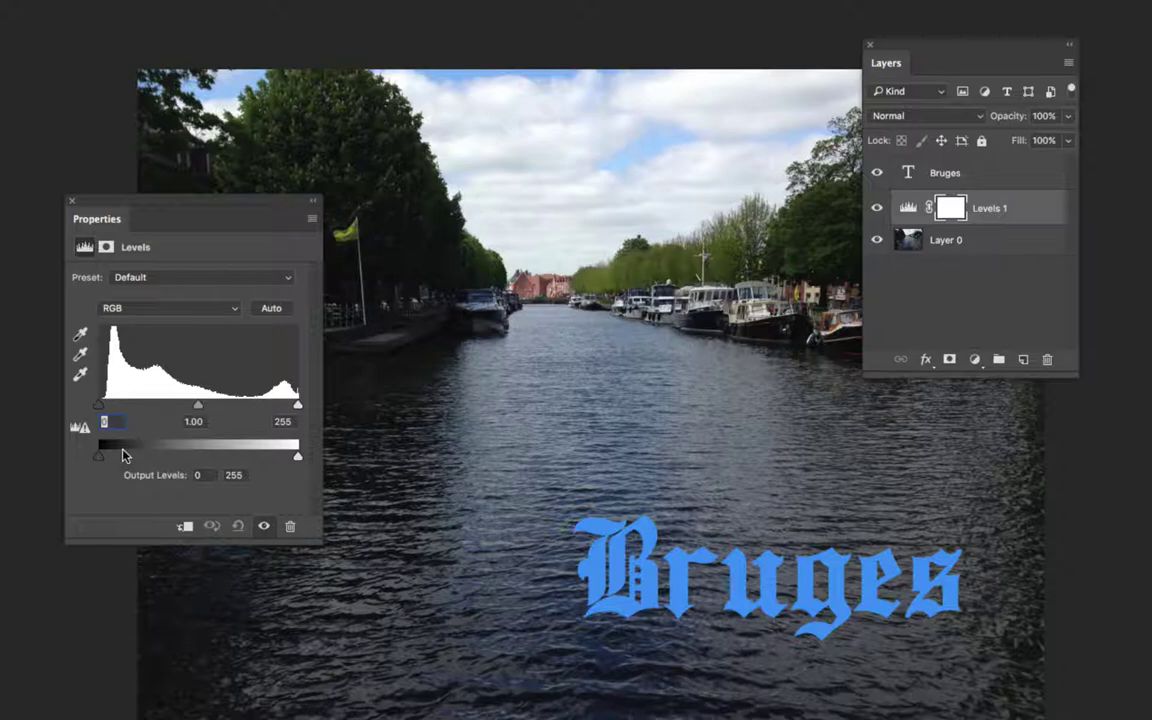
Set Levels to midtones 3.17 and white point 250, nudging the black point up slightly
left_click_drag(98, 408, 105, 408)
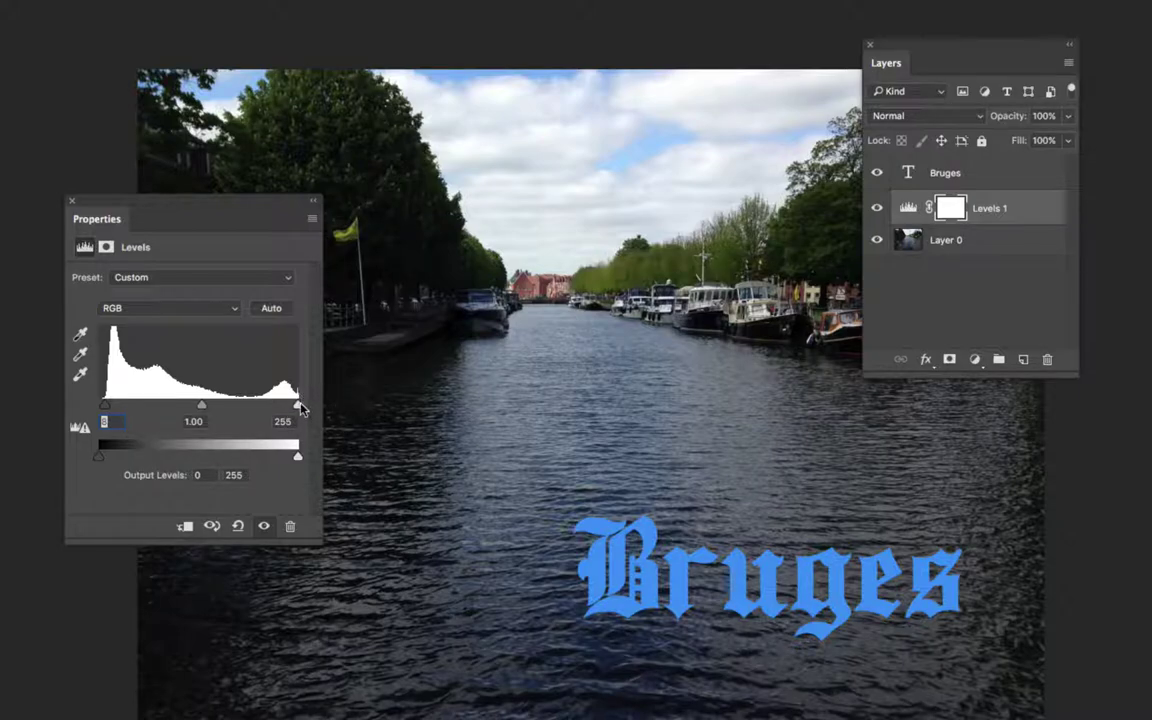
left_click_drag(297, 404, 294, 405)
left_click_drag(200, 406, 240, 406)
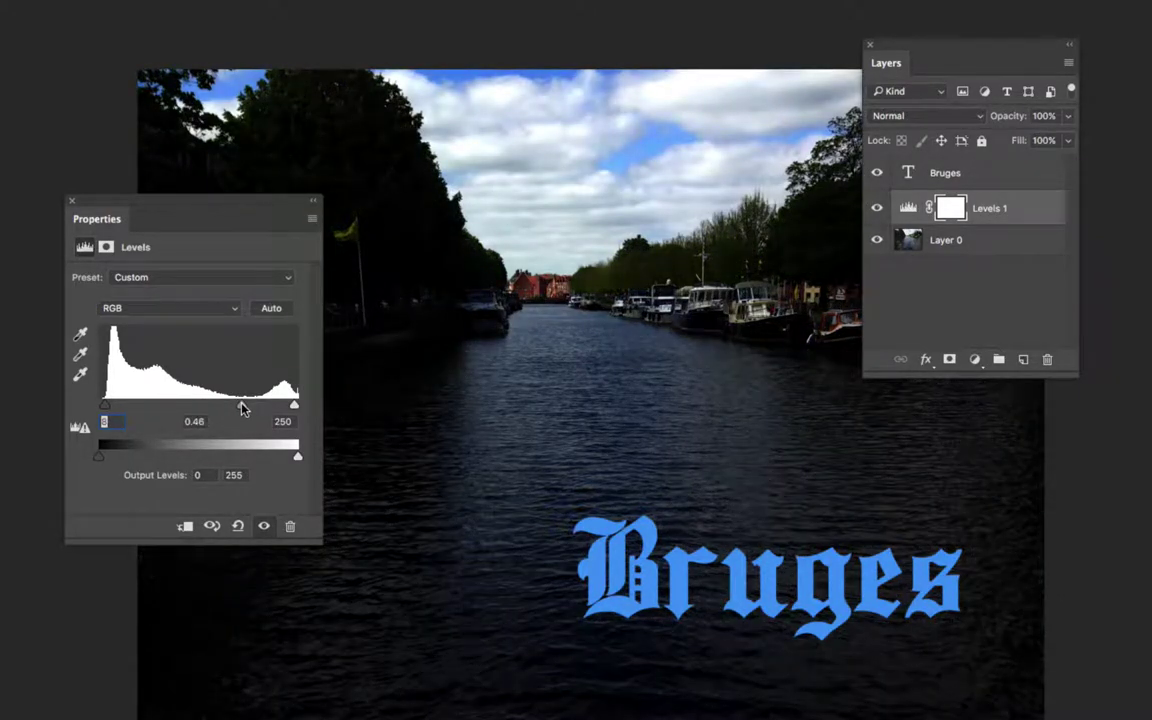
left_click_drag(242, 407, 140, 409)
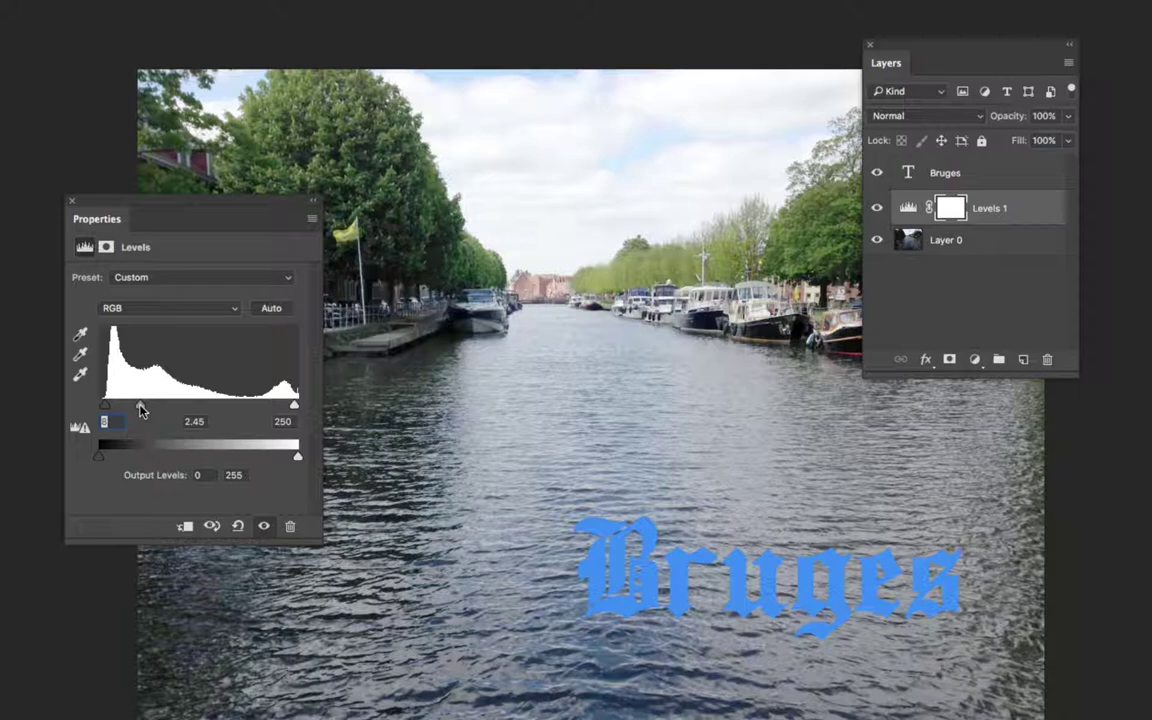
left_click_drag(140, 409, 127, 409)
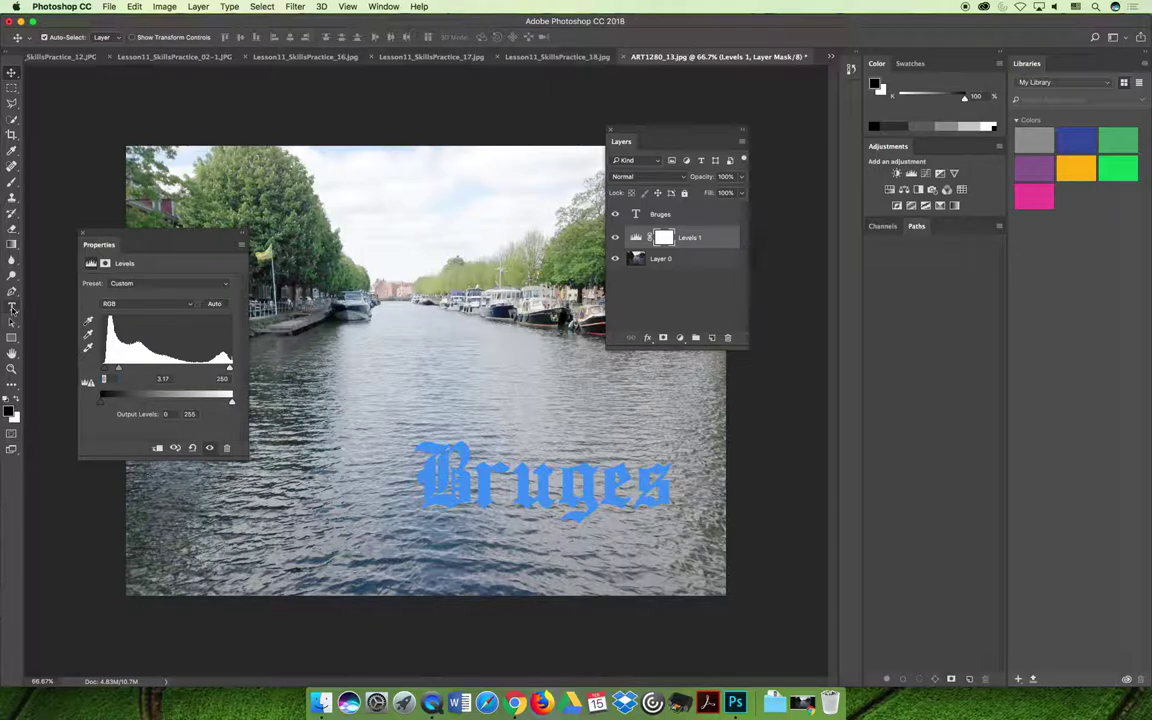
Recolour the Bruges text dark navy (R 7, G 34, B 65), then shift the Layers panel right
left_click(12, 308)
left_click(419, 474)
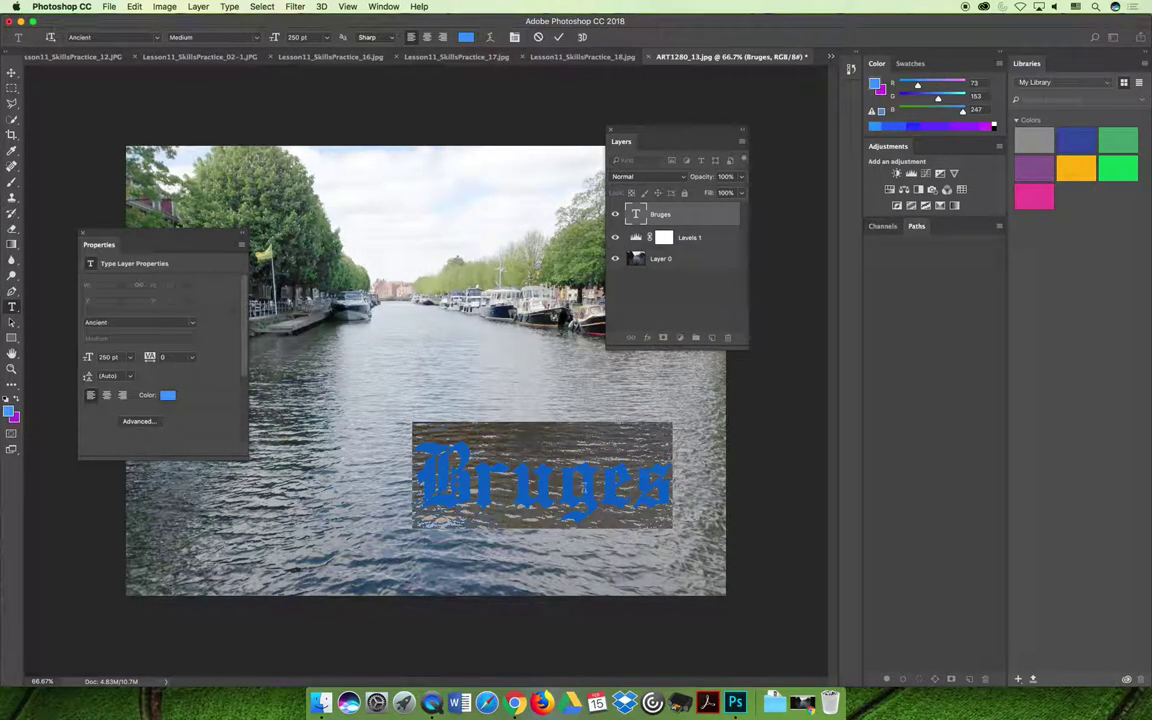
left_click(9, 410)
left_click(745, 314)
key("Return")
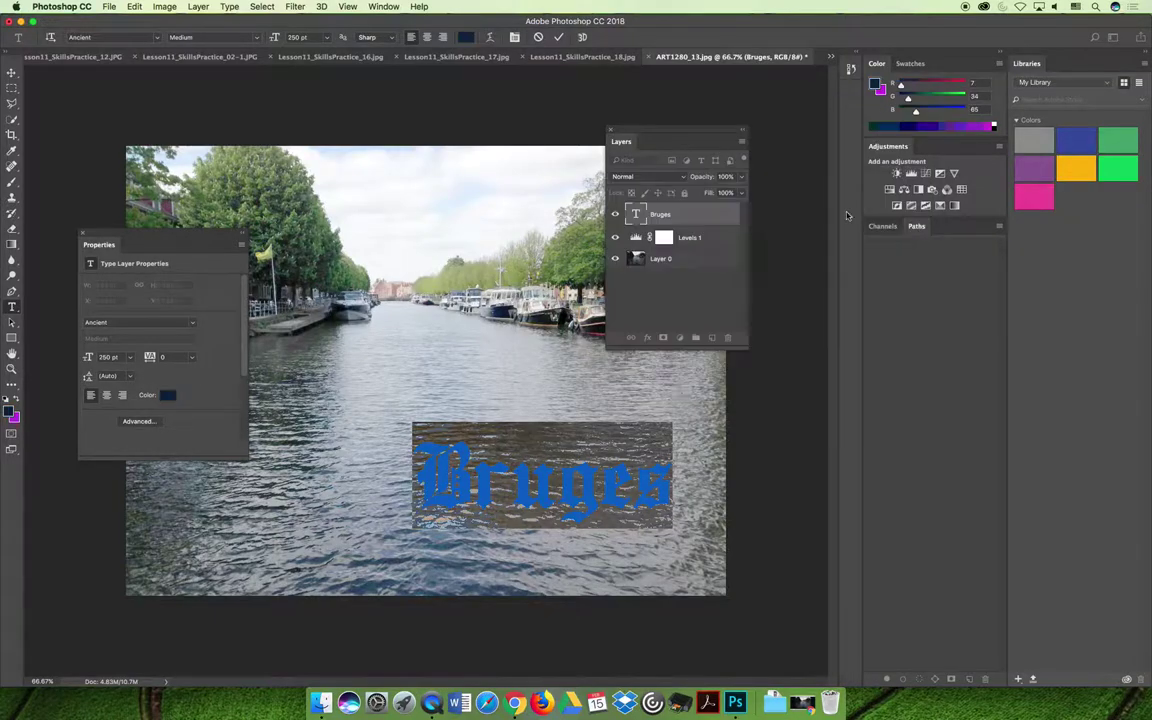
left_click(505, 420)
left_click(12, 72)
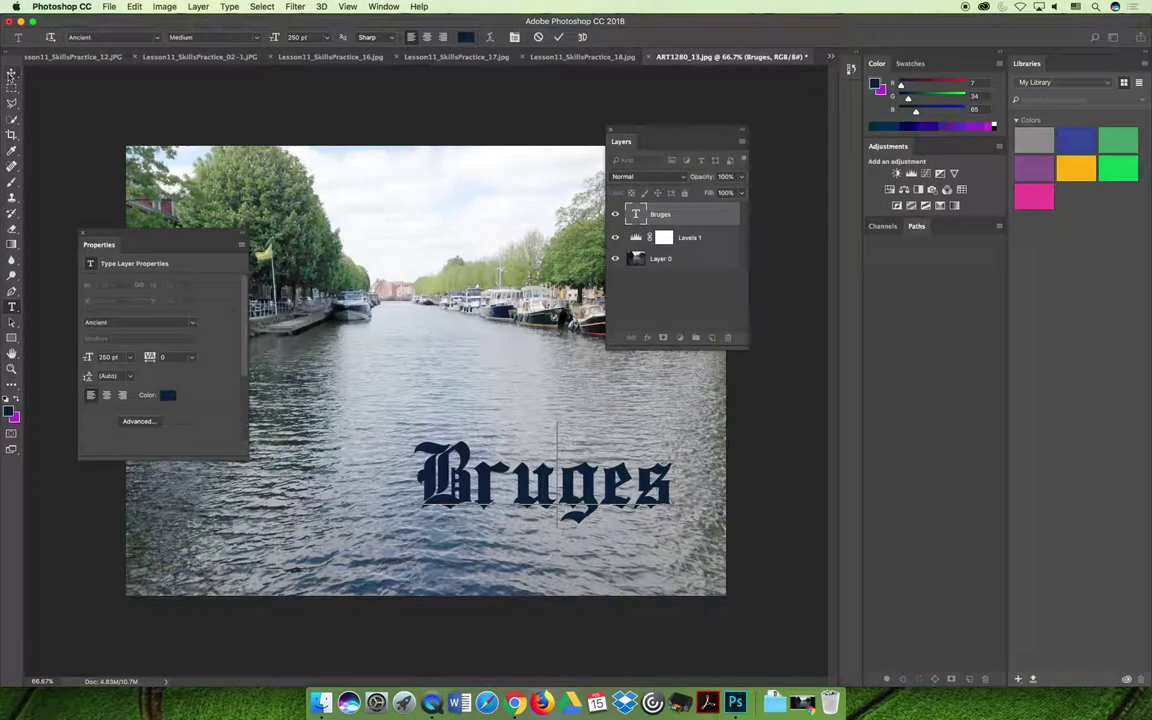
left_click_drag(663, 128, 781, 123)
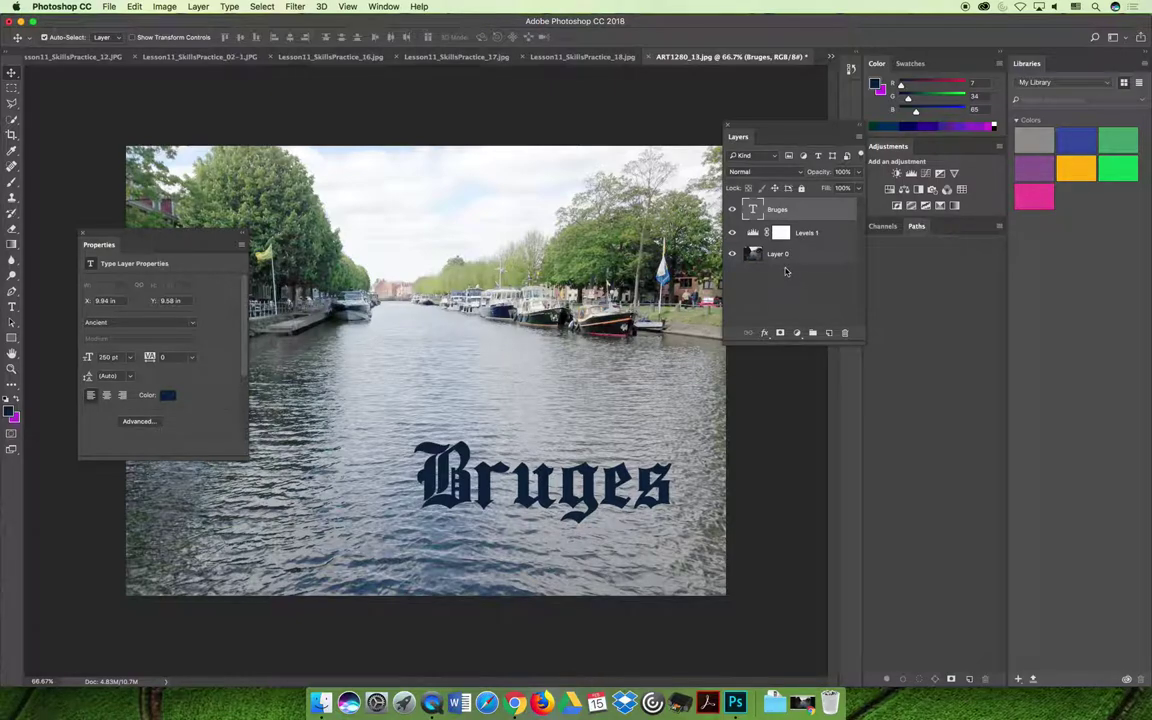
Delete the Levels 1 layer mask and the Levels 1 adjustment layer
left_click_drag(781, 232, 843, 330)
left_click(662, 230)
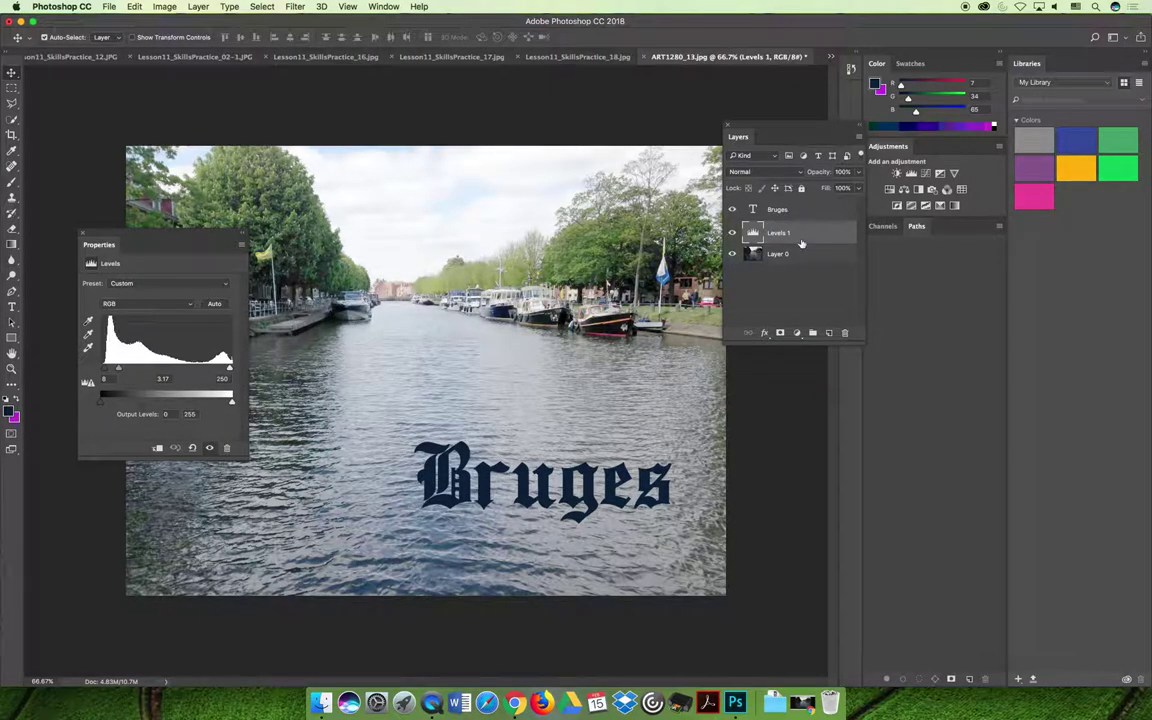
left_click(844, 332)
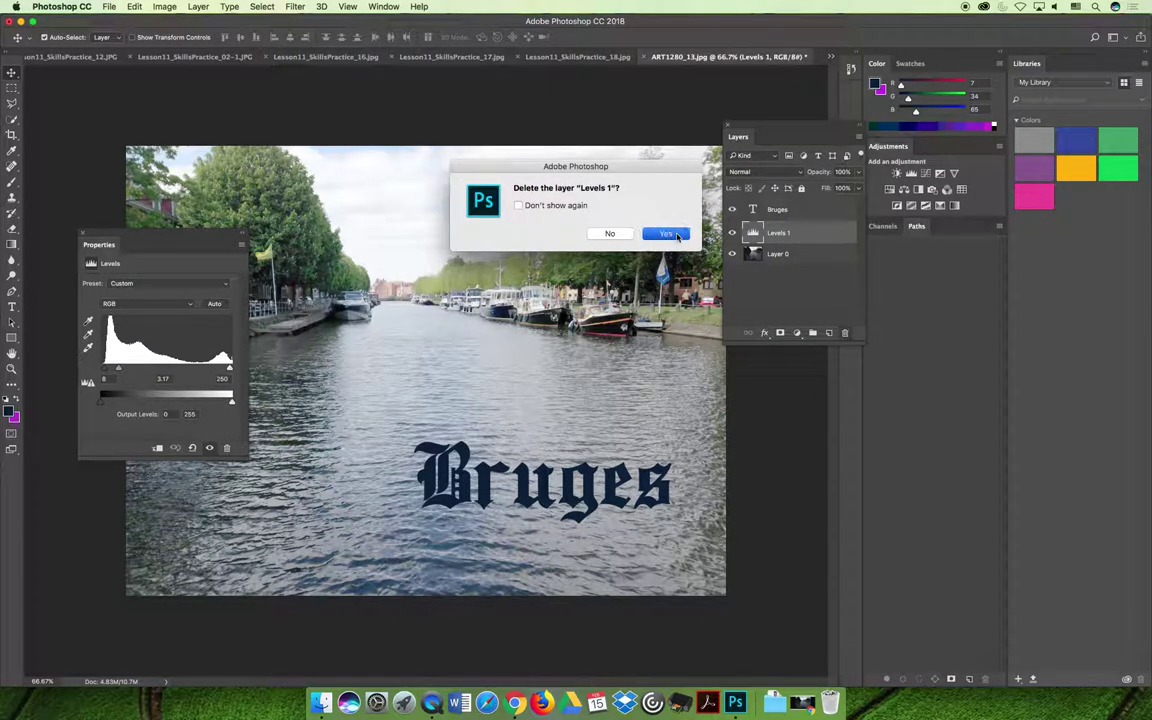
left_click(665, 235)
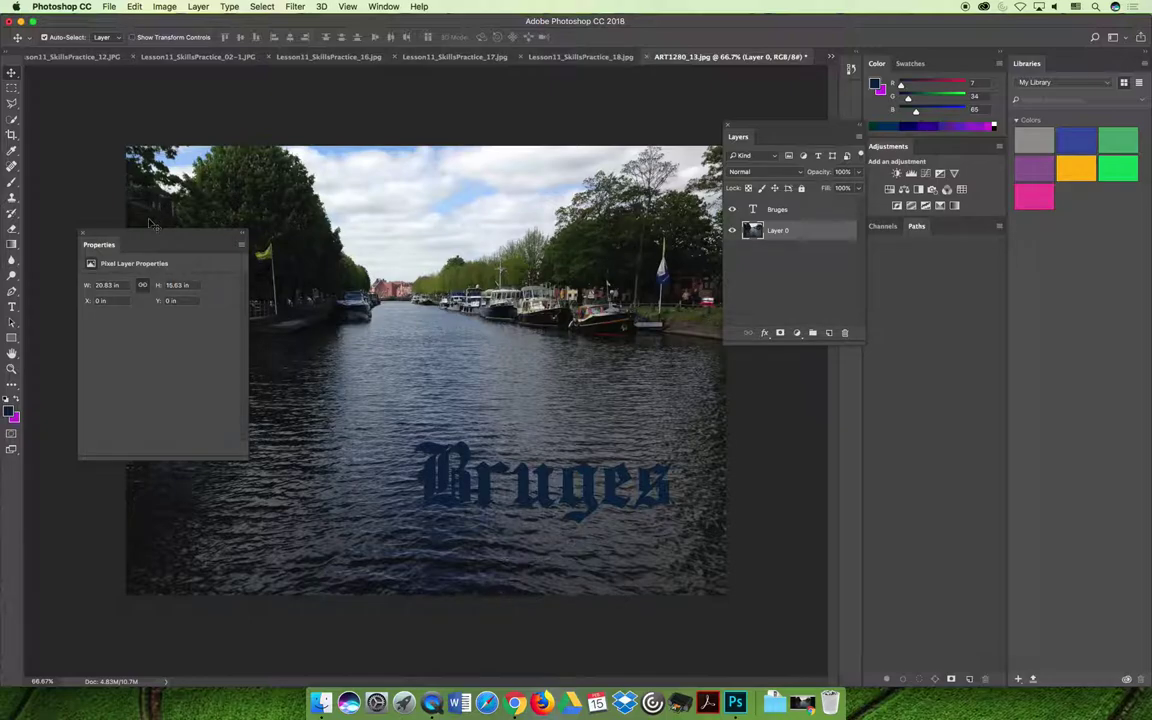
left_click_drag(147, 234, 127, 271)
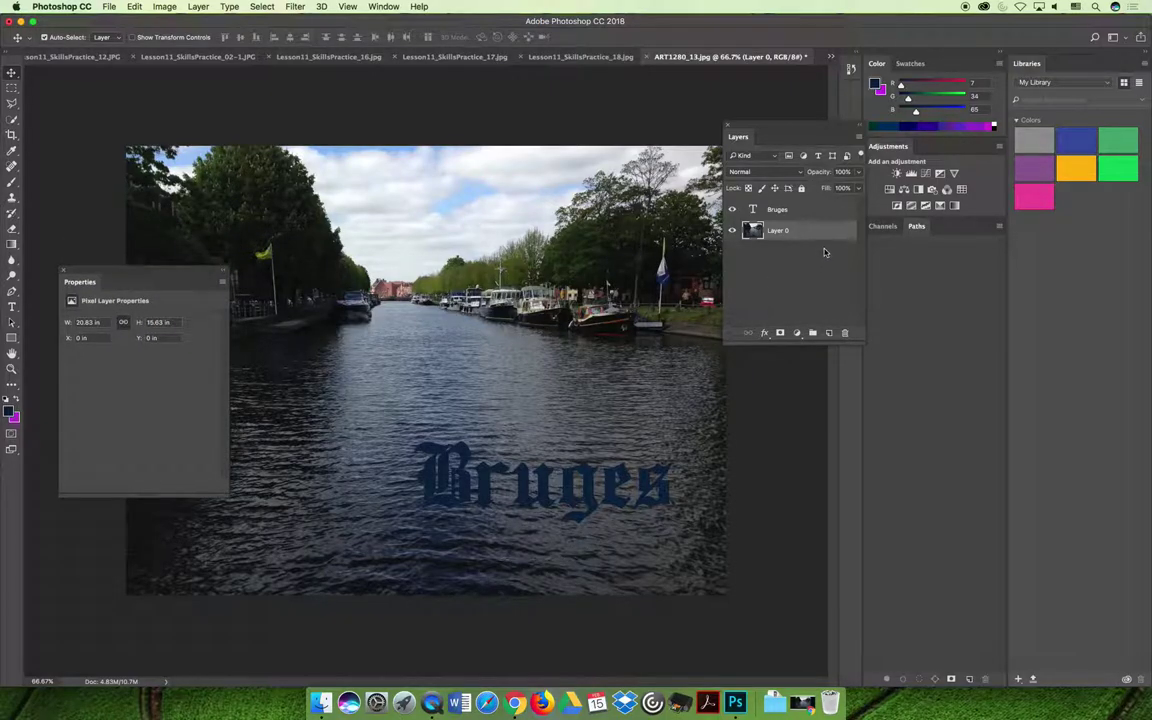
Add a new Levels adjustment with slightly brighter midtones and white point, then select the Bruges text layer
left_click(797, 334)
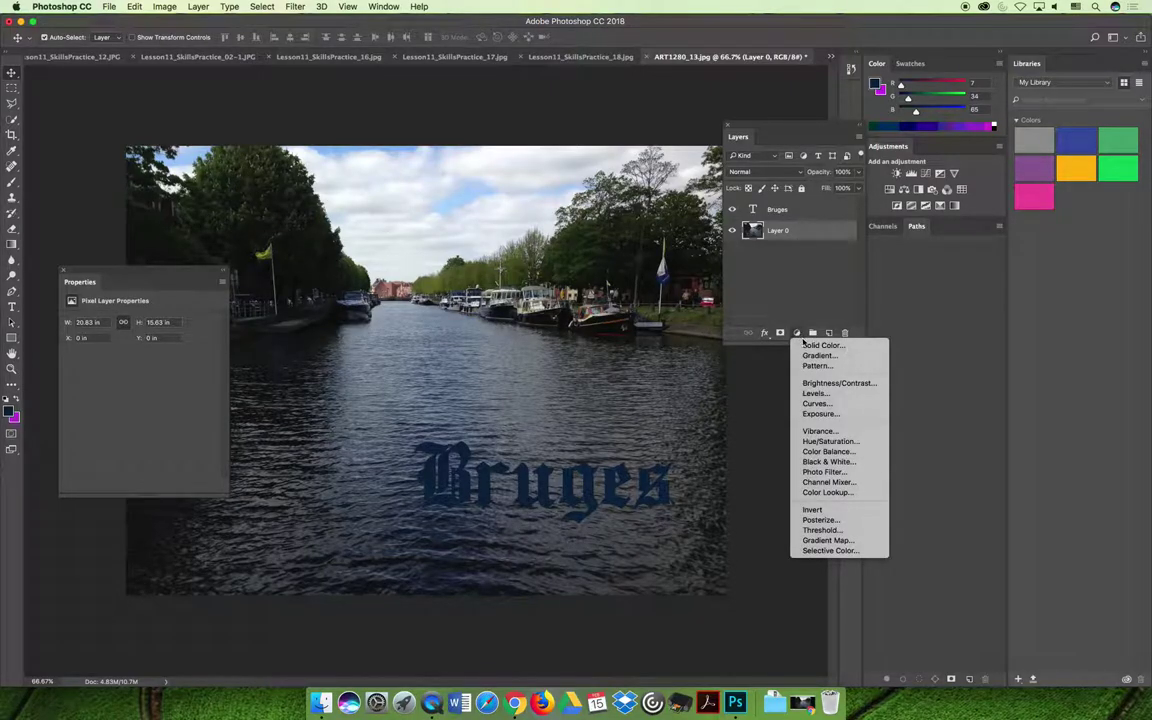
left_click(816, 393)
left_click_drag(147, 410, 135, 409)
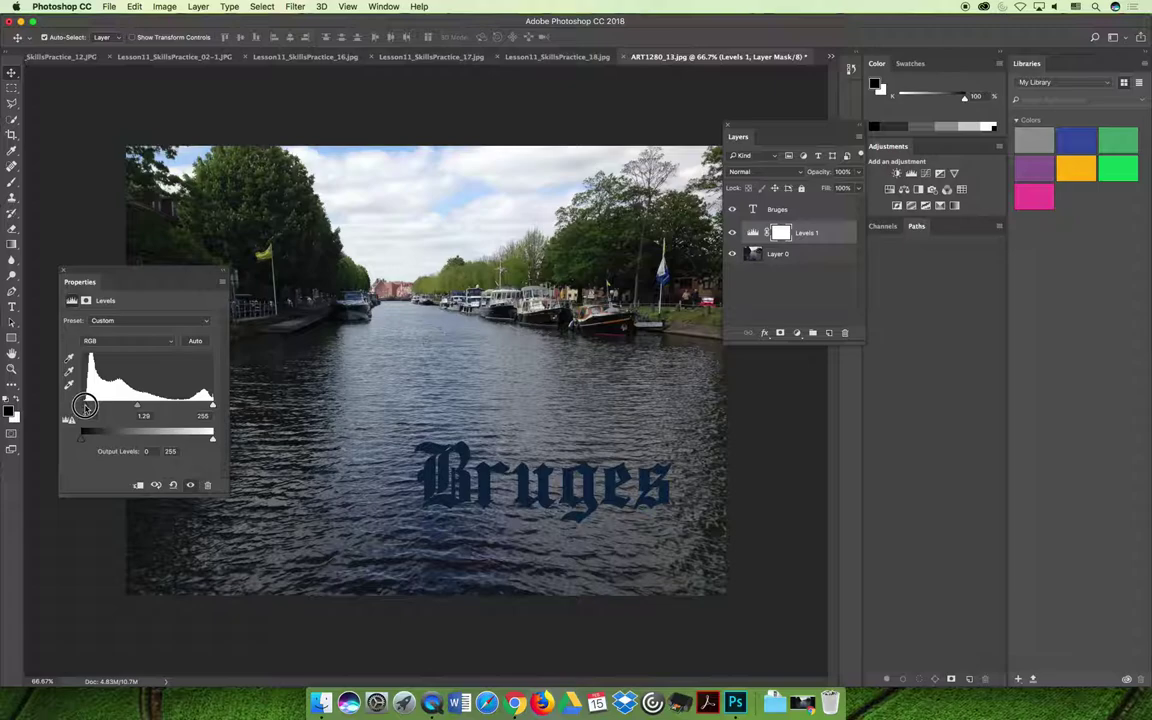
left_click_drag(211, 404, 205, 404)
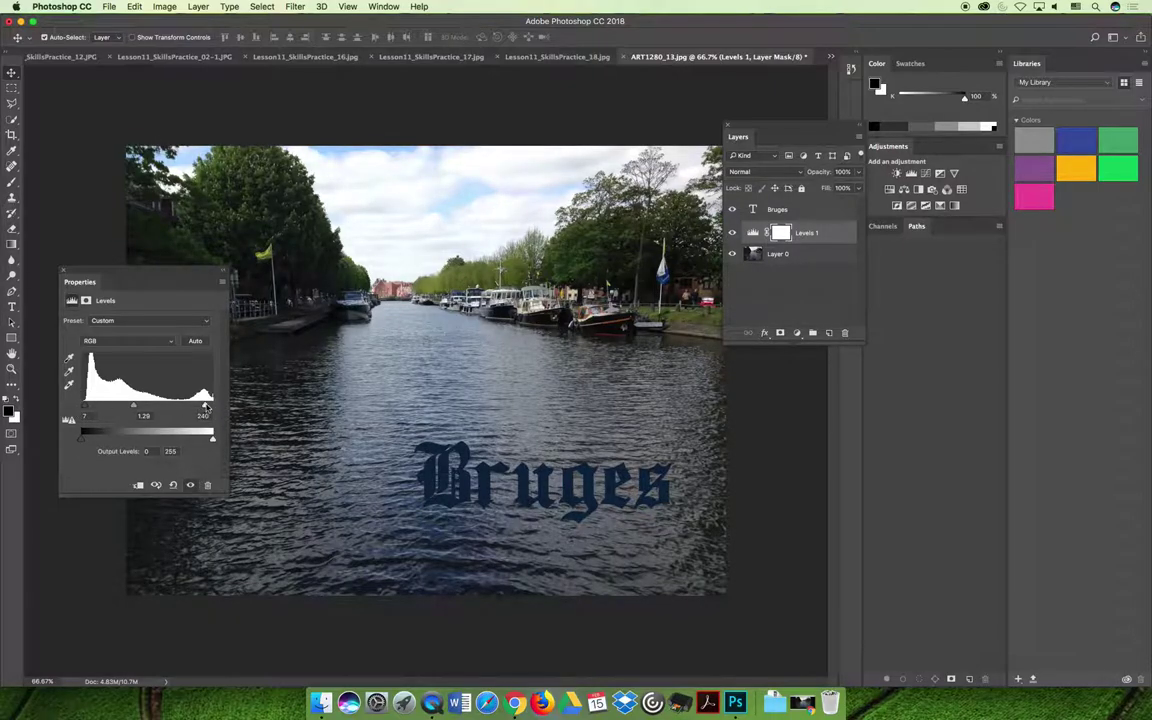
left_click(62, 270)
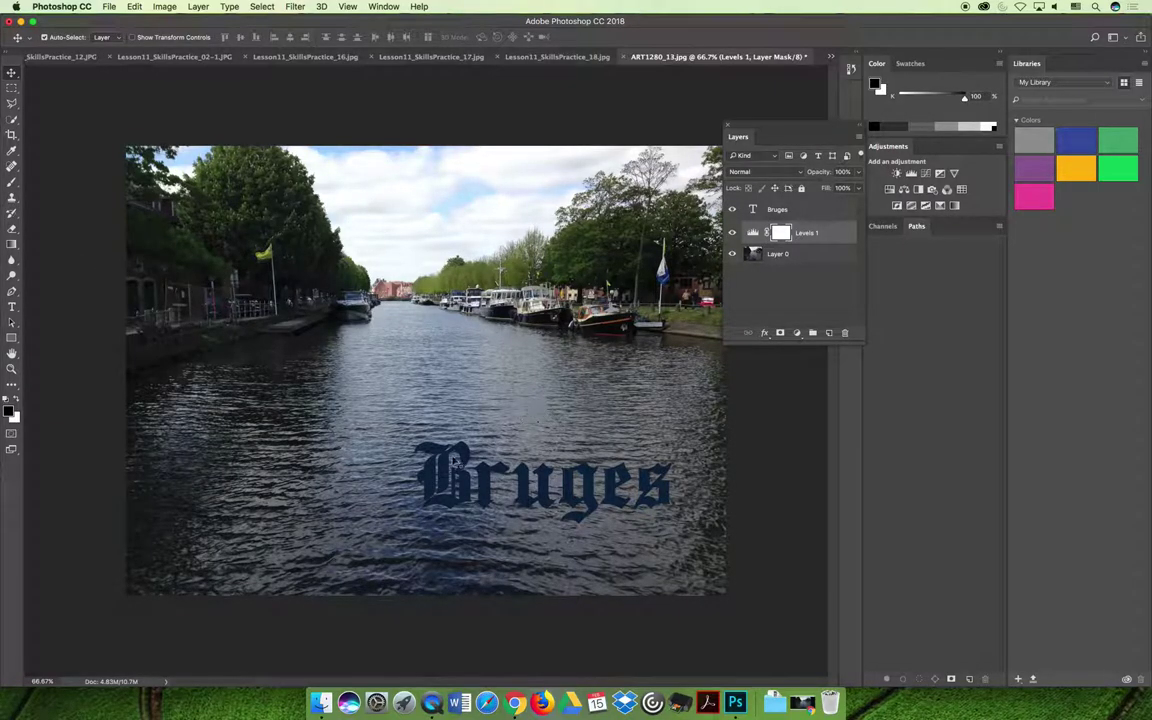
left_click(787, 209)
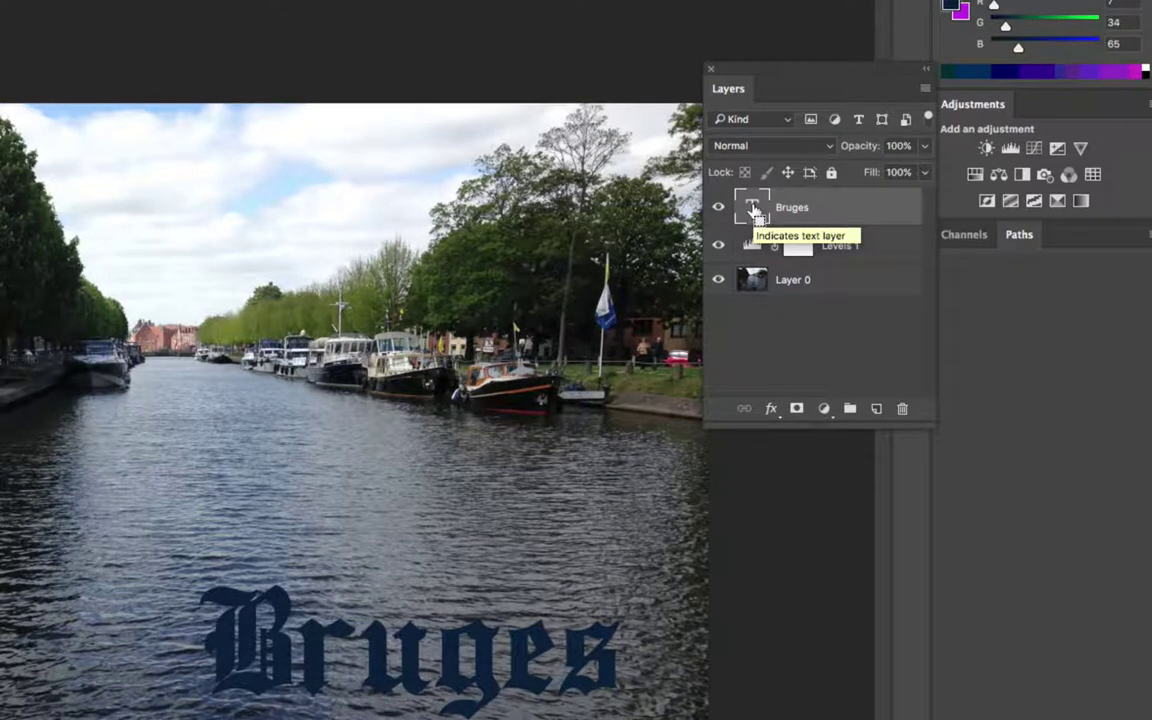
Load the Bruges letters as a selection, hide the text, and add a Levels adjustment above Layer 0
left_click(753, 210, "ctrl")
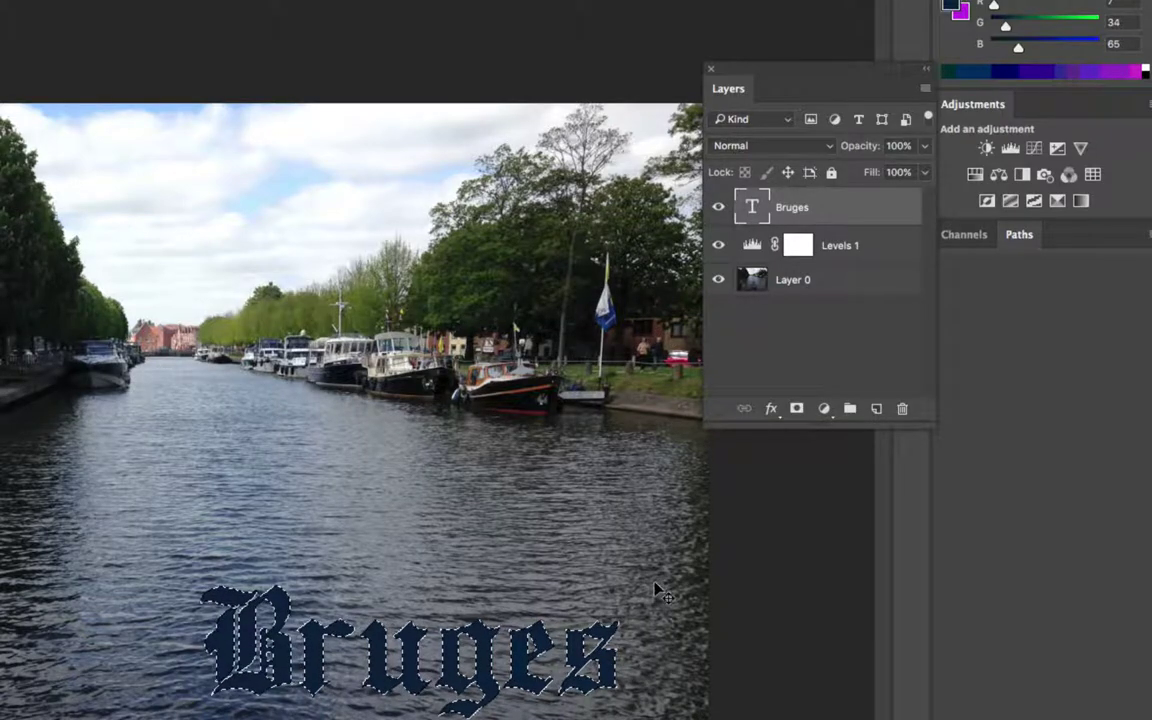
left_click(717, 212)
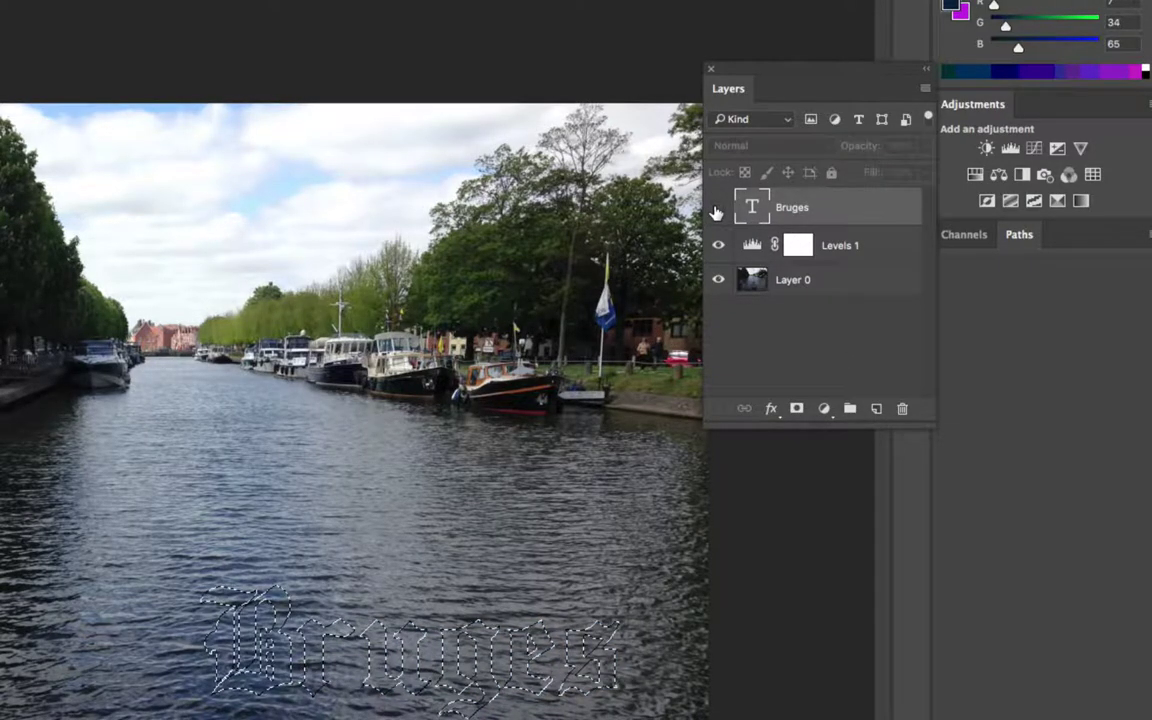
left_click(808, 282)
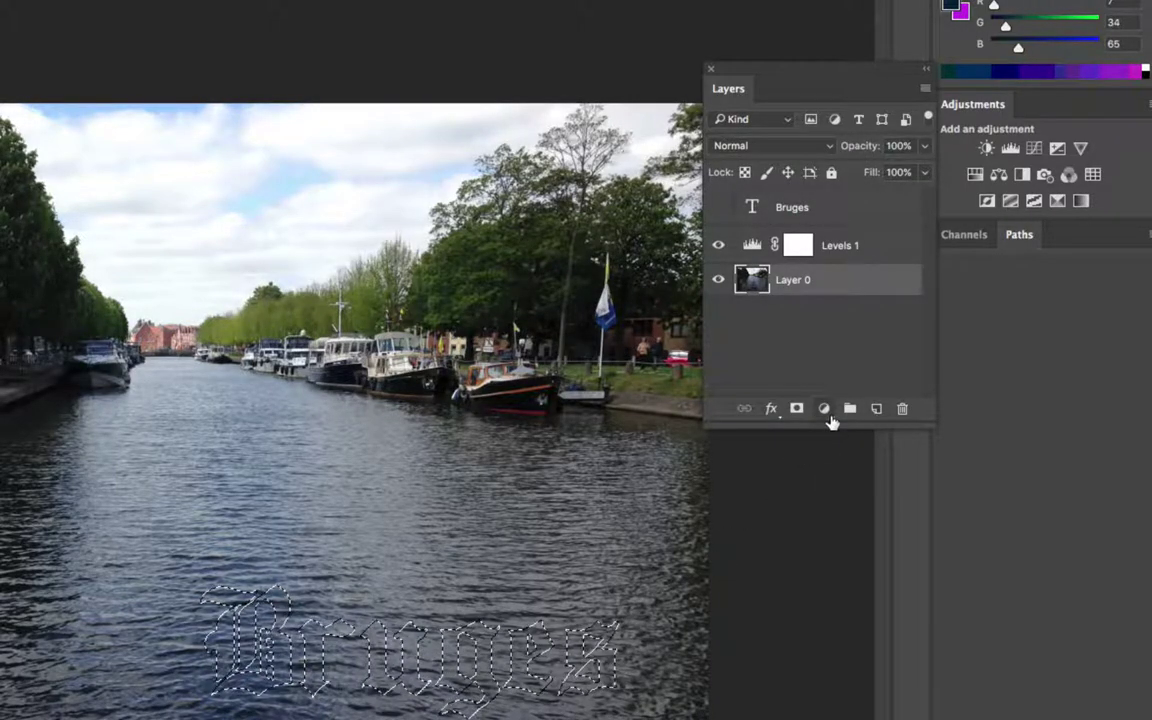
left_click(824, 410)
left_click(877, 508)
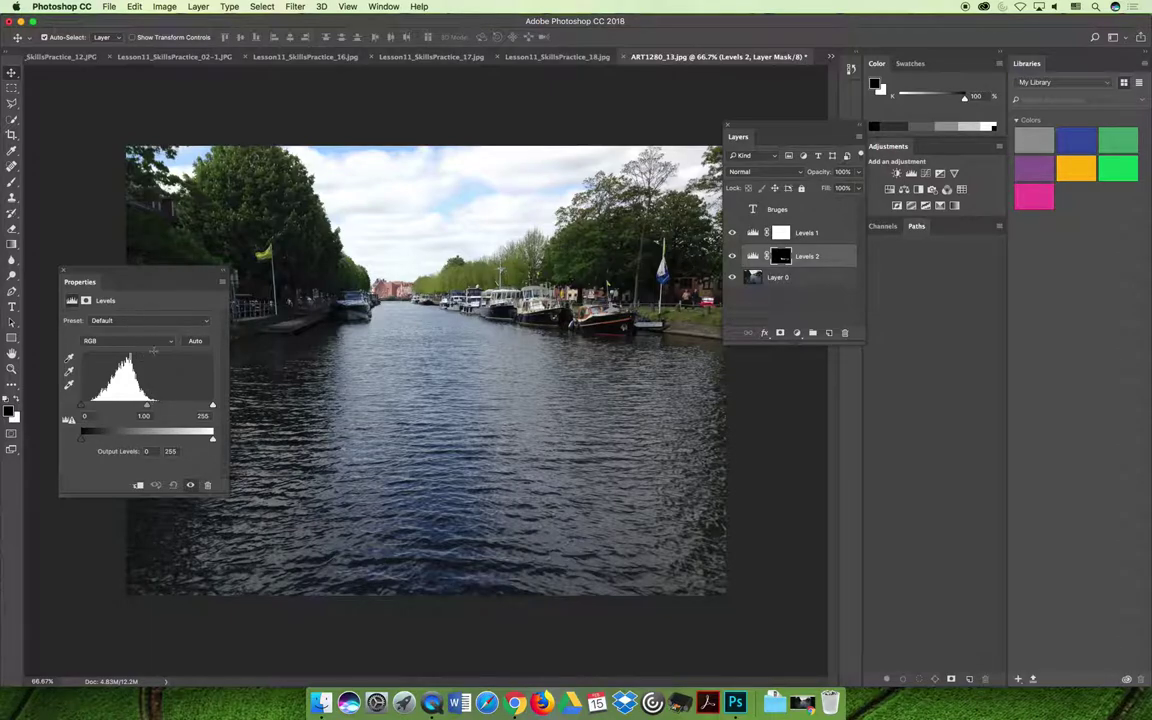
Set the Levels 2 input levels to 6, 2.98 and 219, then close the Properties and Layers panels
mouse_move(147, 407)
left_mouse_down()
mouse_move(98, 407)
mouse_move(125, 406)
left_mouse_up()
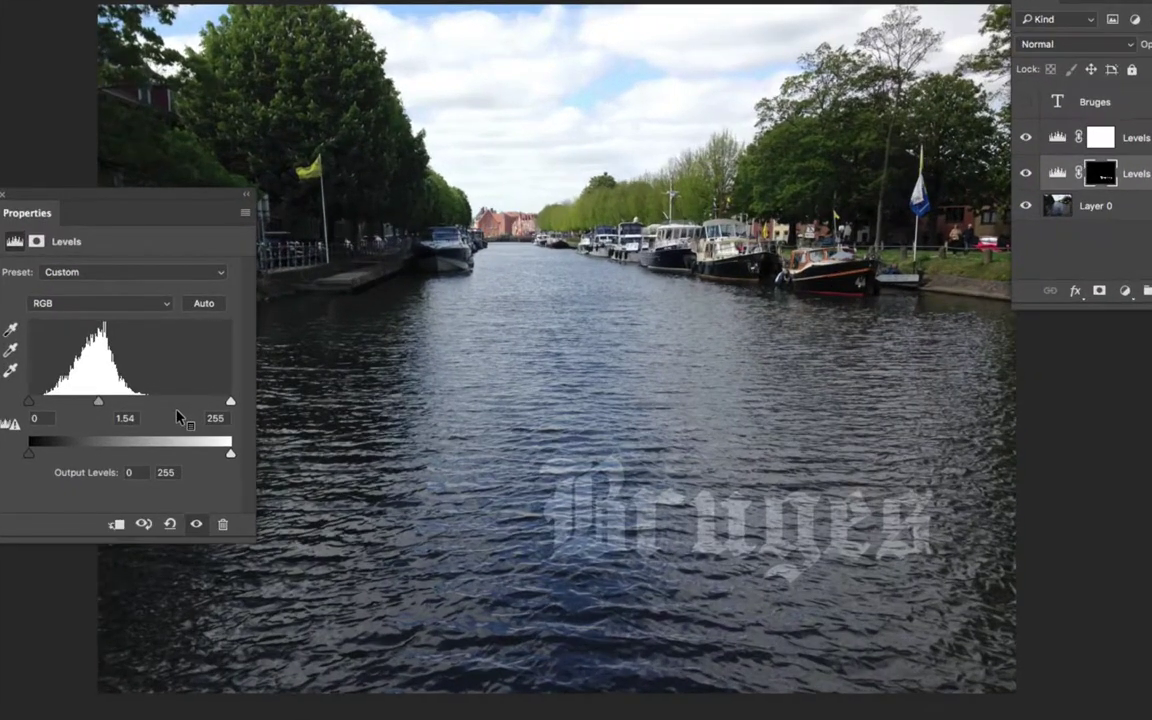
left_click_drag(159, 272, 244, 259)
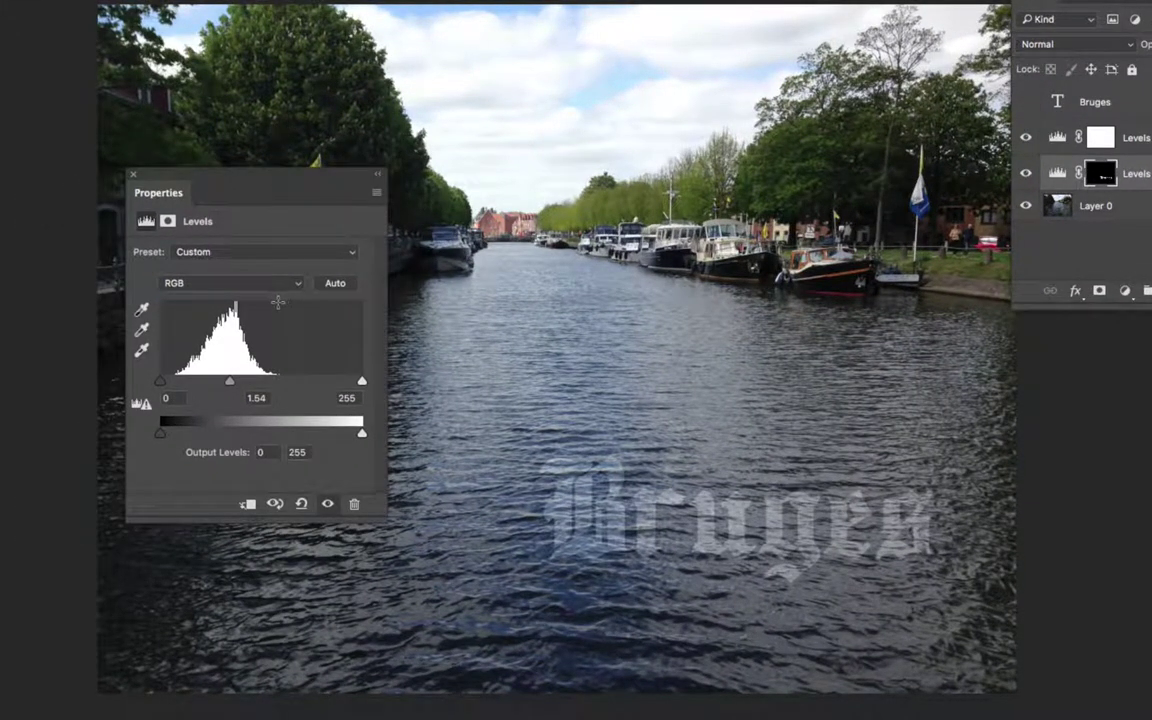
left_click_drag(160, 381, 172, 386)
left_click_drag(362, 381, 199, 388)
left_click_drag(278, 385, 333, 384)
mouse_move(175, 383)
left_mouse_down()
mouse_move(165, 384)
mouse_move(186, 386)
left_mouse_up()
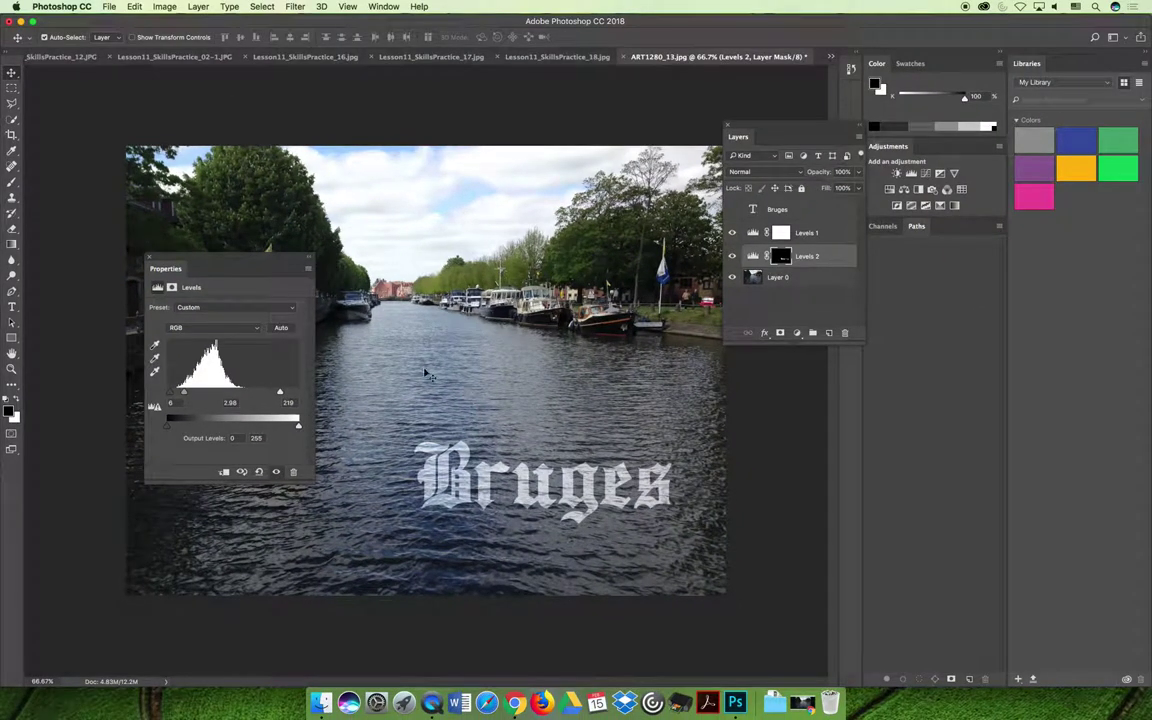
left_click_drag(159, 256, 98, 204)
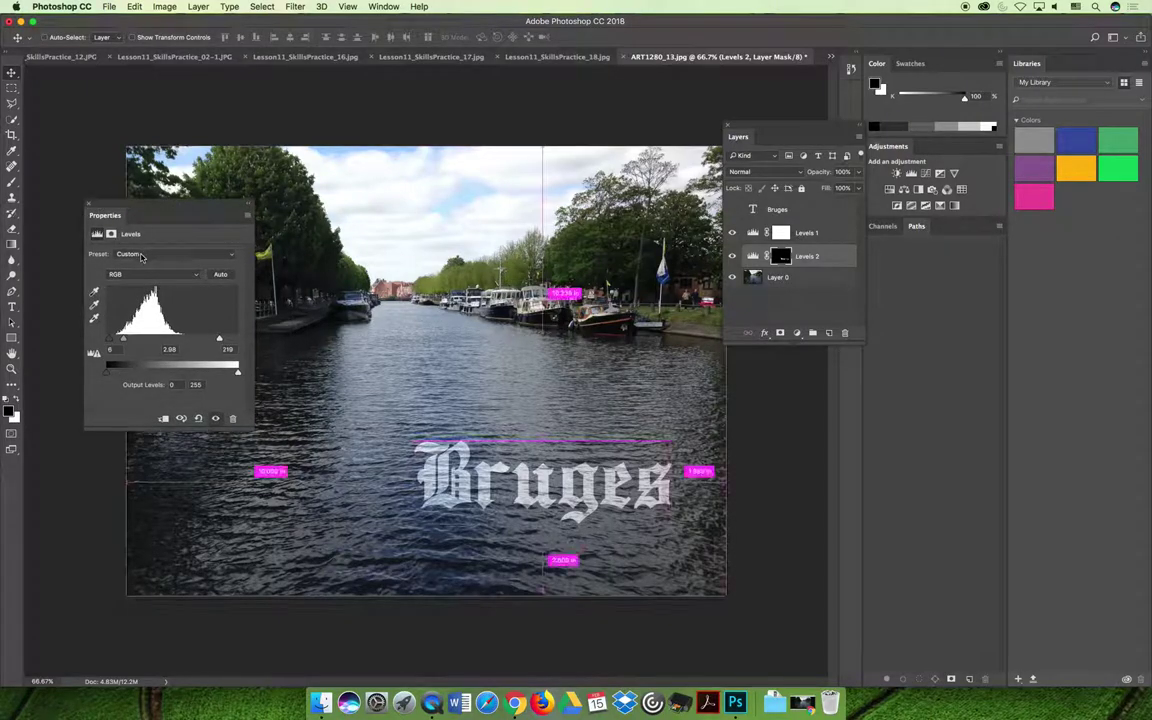
left_click(87, 202)
left_click(729, 127)
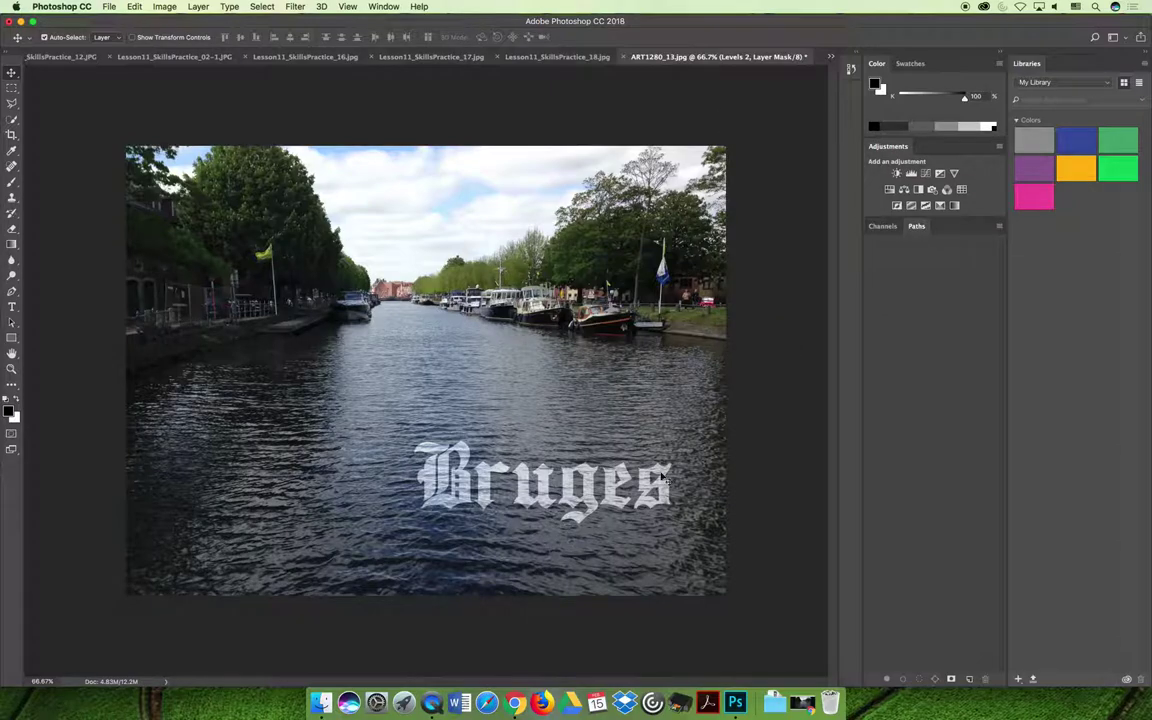